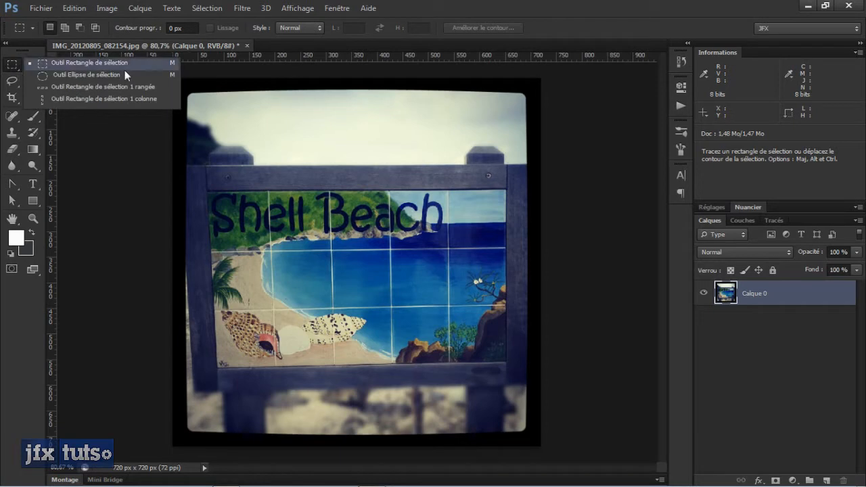
- Select a rectangle about 470 by 356 px over the sign, test deleting its contents, and undo the deletion
{"action": "left_click", "coordinate": [454, 6]}
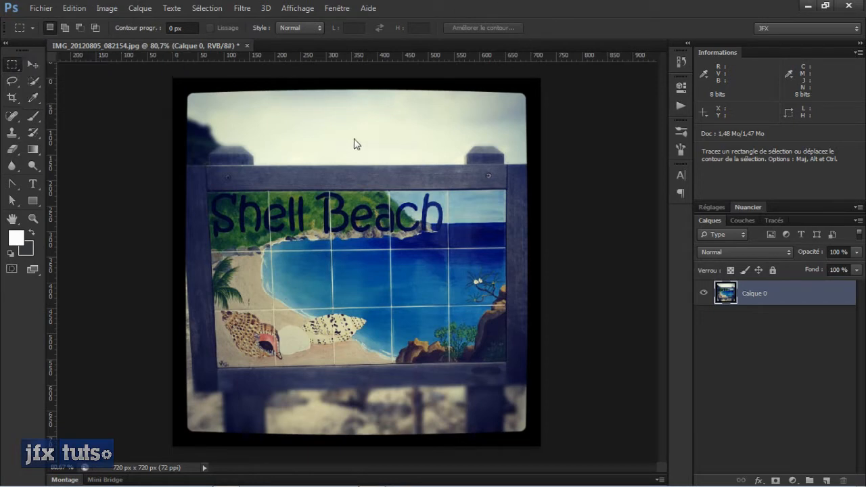
{"action": "left_click_drag", "start_coordinate": [256, 141], "coordinate": [403, 293]}
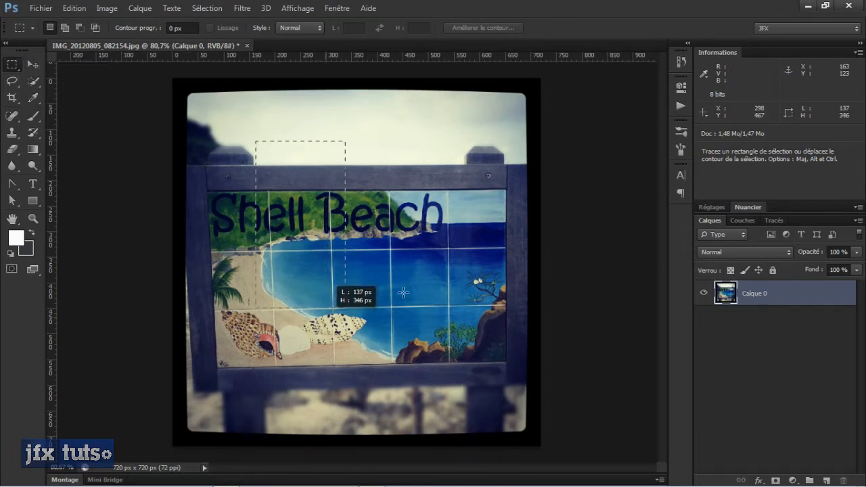
{"action": "left_click_drag", "start_coordinate": [466, 304], "coordinate": [496, 322]}
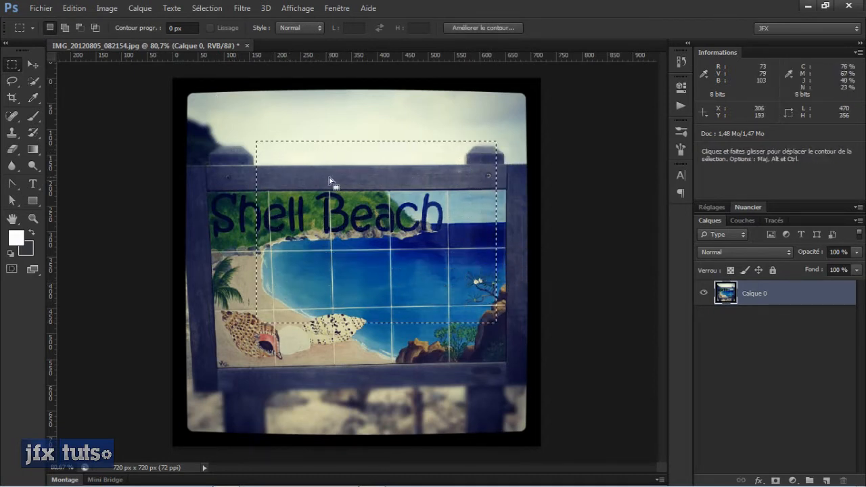
{"action": "key", "text": "Delete"}
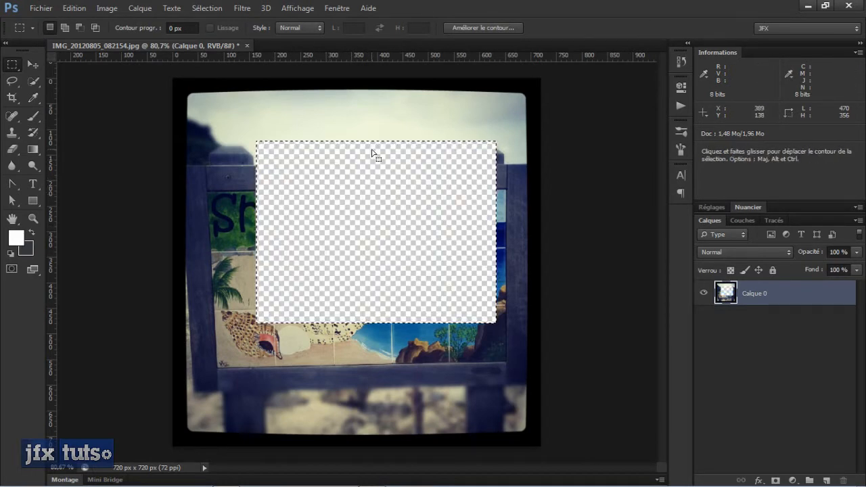
{"action": "key", "text": "ctrl+z"}
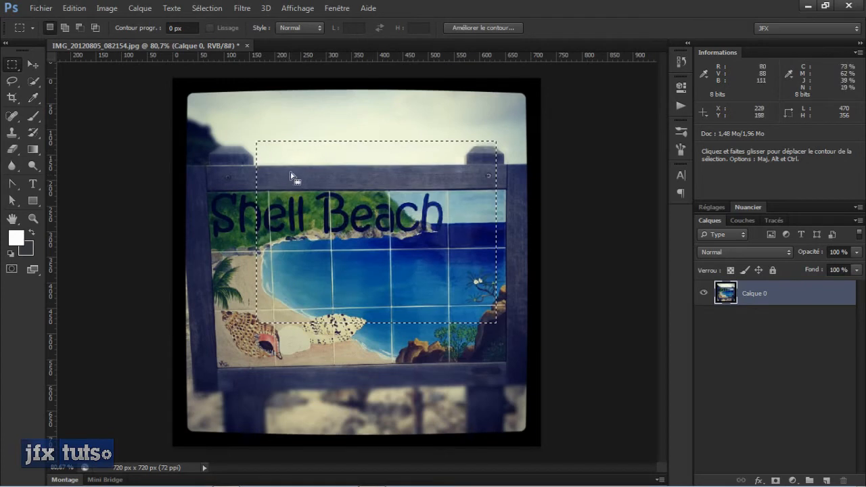
- Try scaling the selected area from its upper-left corner with Free Transform, and cancel the transformation
{"action": "key", "text": "v"}
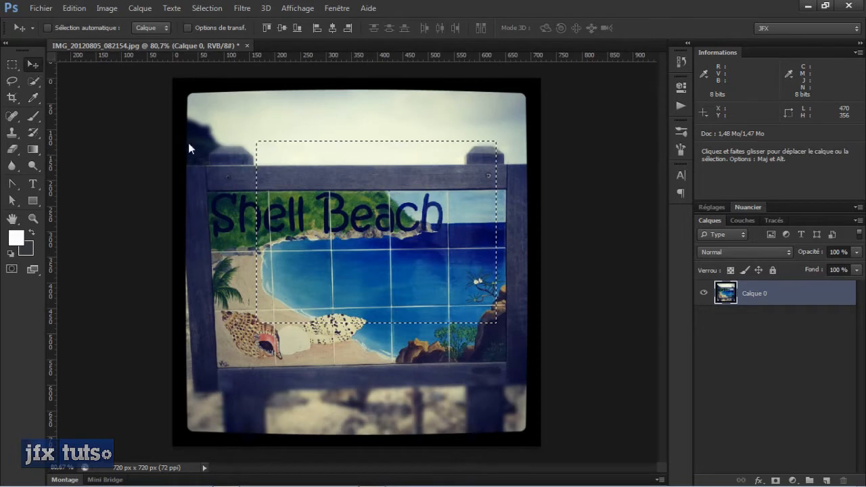
{"action": "key", "text": "ctrl+t"}
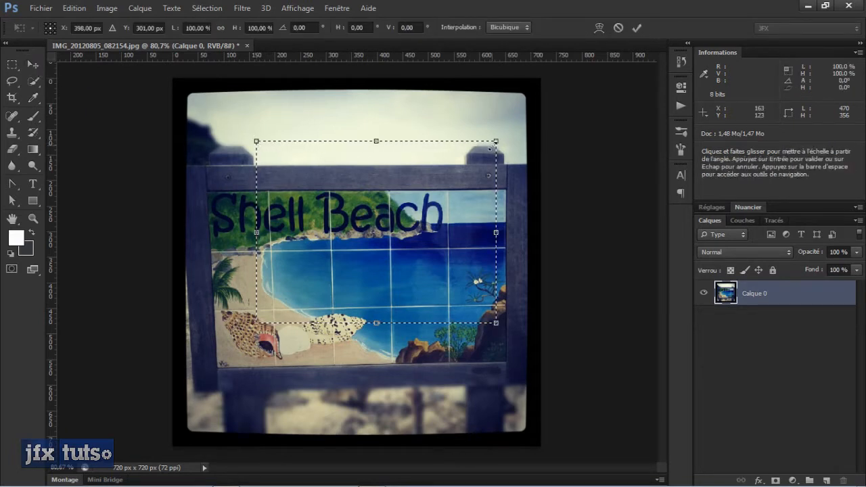
{"action": "left_click_drag", "start_coordinate": [257, 142], "coordinate": [330, 203]}
{"action": "key", "text": "Escape"}
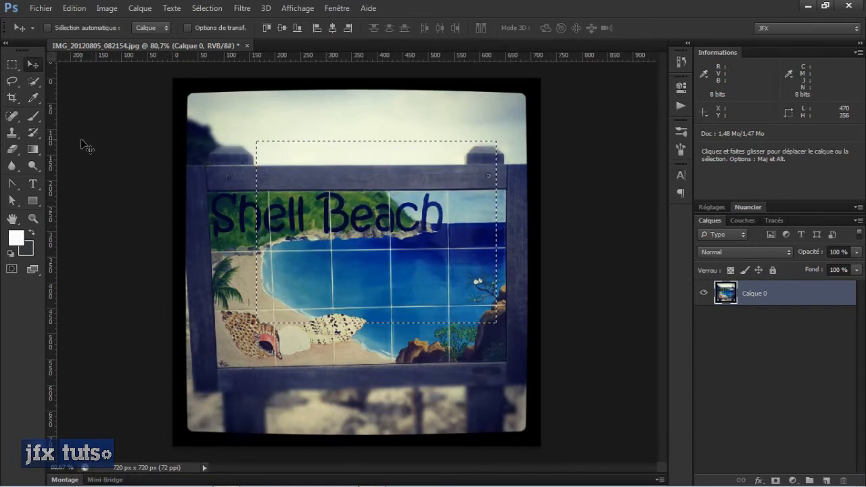
- Make black the foreground colour, test-paint inside the selection with the Brush tool, and undo the painting
{"action": "key", "text": "b"}
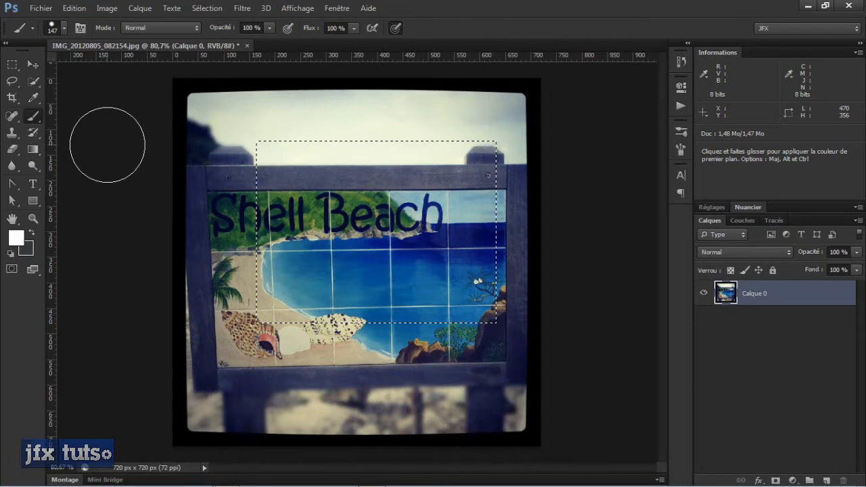
{"action": "key", "text": "x"}
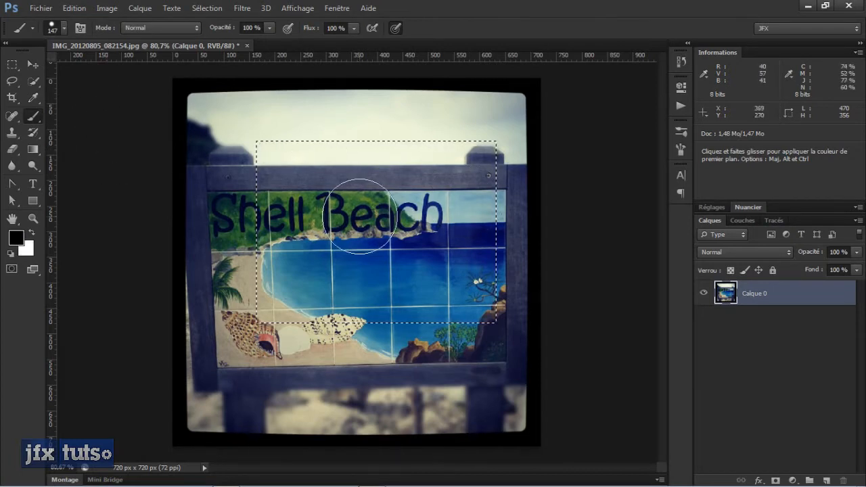
{"action": "mouse_move", "coordinate": [357, 212]}
{"action": "left_mouse_down"}
{"action": "mouse_move", "coordinate": [370, 229]}
{"action": "mouse_move", "coordinate": [358, 190]}
{"action": "mouse_move", "coordinate": [376, 211]}
{"action": "mouse_move", "coordinate": [430, 227]}
{"action": "mouse_move", "coordinate": [373, 206]}
{"action": "mouse_move", "coordinate": [338, 160]}
{"action": "mouse_move", "coordinate": [294, 224]}
{"action": "left_mouse_up"}
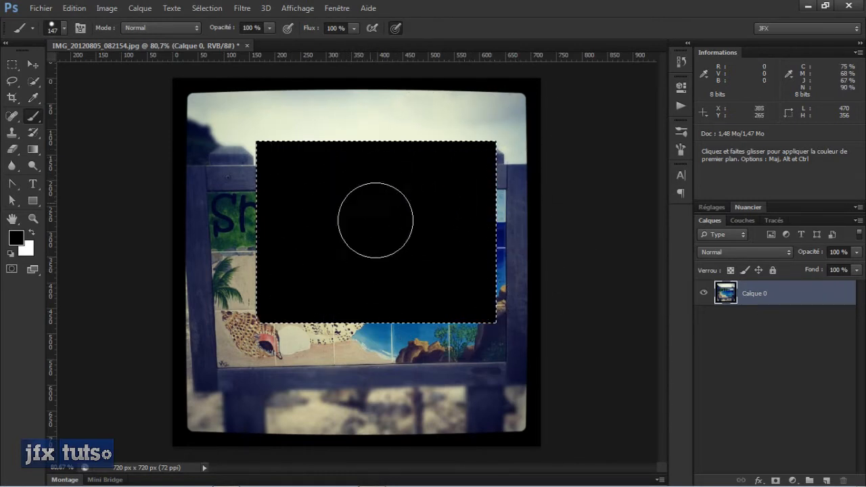
{"action": "key", "text": "ctrl+z"}
- Test a vertical linear gradient inside the selection and undo it
{"action": "key", "text": "g"}
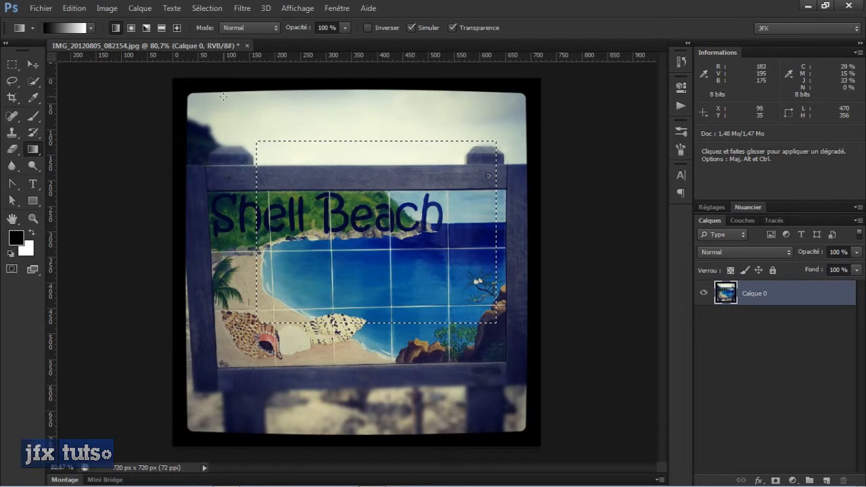
{"action": "left_click_drag", "start_coordinate": [368, 159], "coordinate": [368, 277]}
{"action": "key", "text": "ctrl+z"}
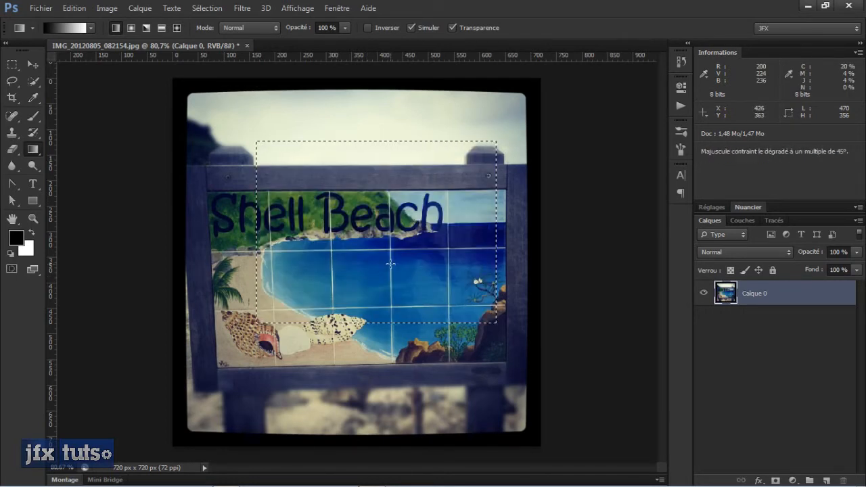
- Switch to the Paint Bucket tool and set the foreground colour to bright red
{"action": "key", "text": "shift+g"}
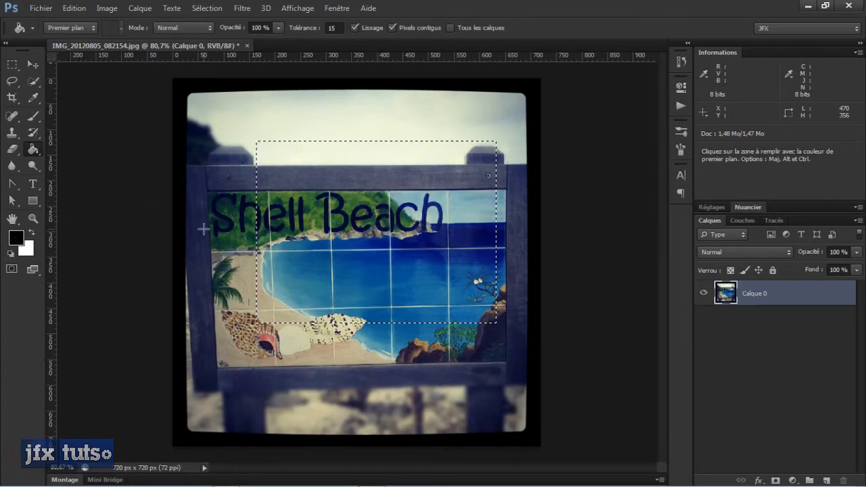
{"action": "left_click", "coordinate": [19, 237]}
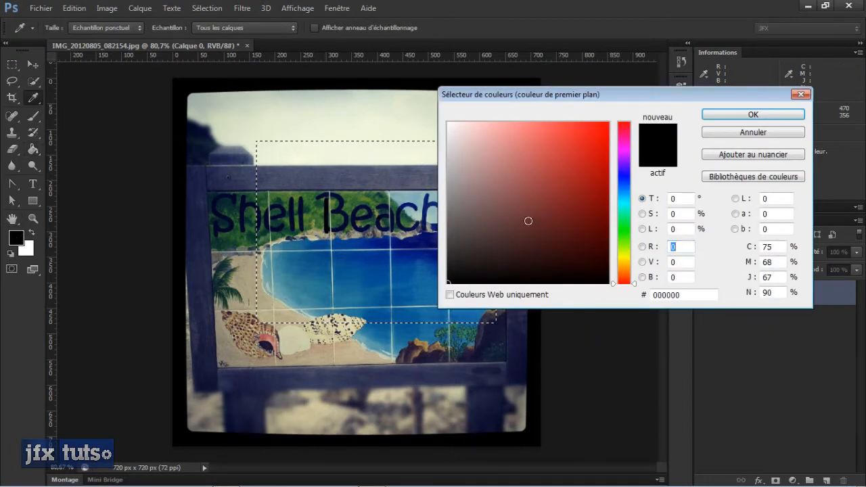
{"action": "left_click", "coordinate": [594, 144]}
{"action": "left_click", "coordinate": [752, 116]}
- Test-fill a water patch and the sky within the selection with red, and undo the fills and the rectangular selection
{"action": "left_click", "coordinate": [318, 245]}
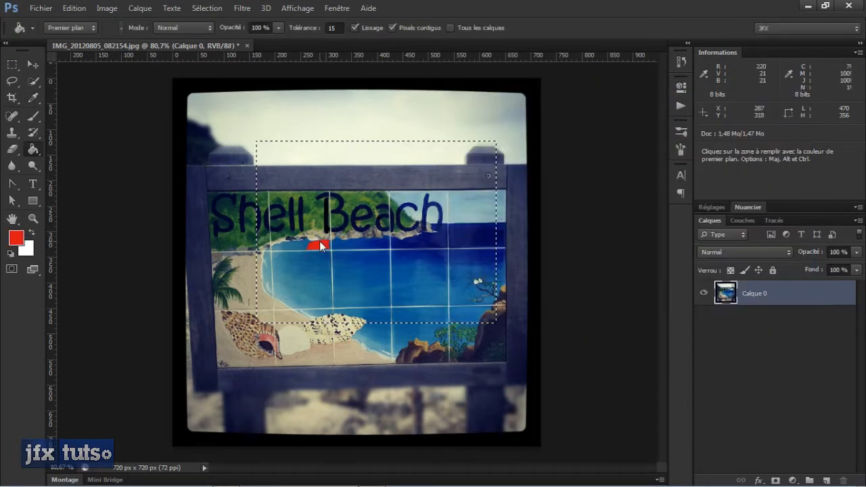
{"action": "left_click", "coordinate": [366, 162]}
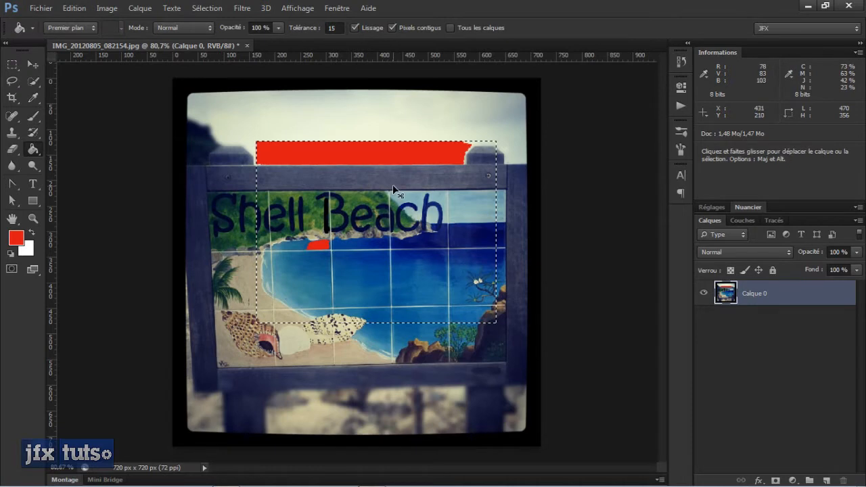
{"action": "key", "text": "ctrl+z"}
{"action": "key", "text": "ctrl+z"}
{"action": "key", "text": "ctrl+z"}
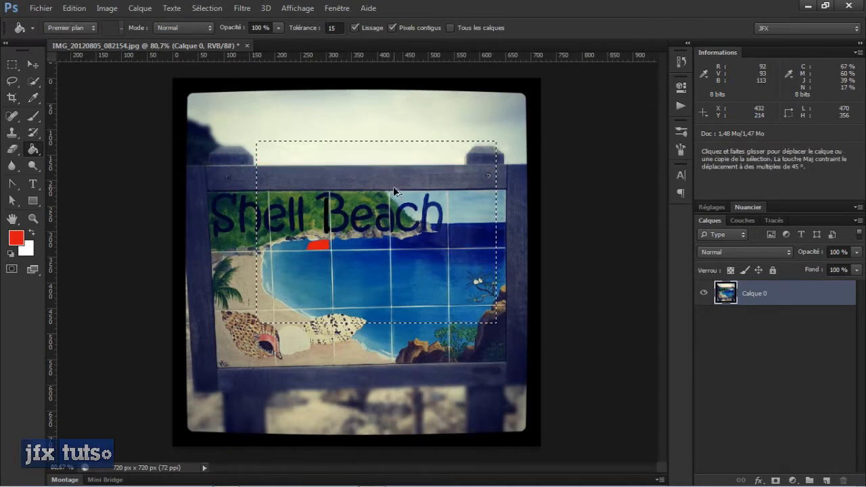
{"action": "key", "text": "ctrl+alt+z"}
{"action": "key", "text": "ctrl+alt+z"}
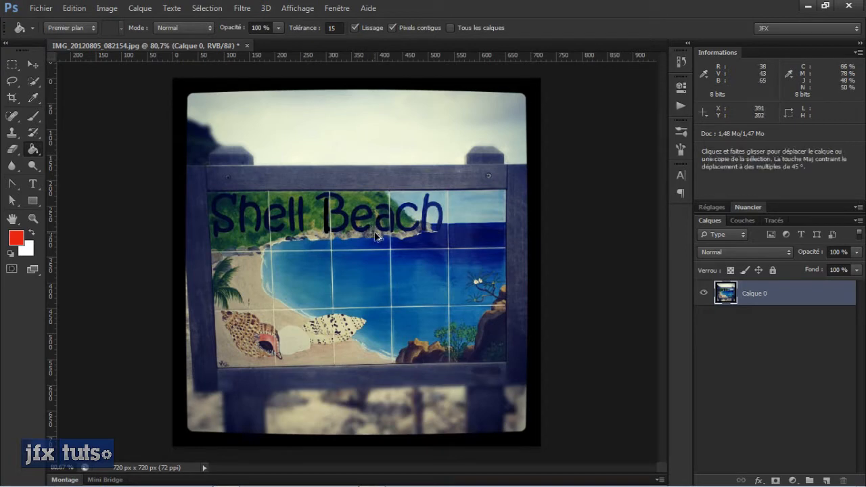
{"action": "key", "text": "ctrl+shift+z"}
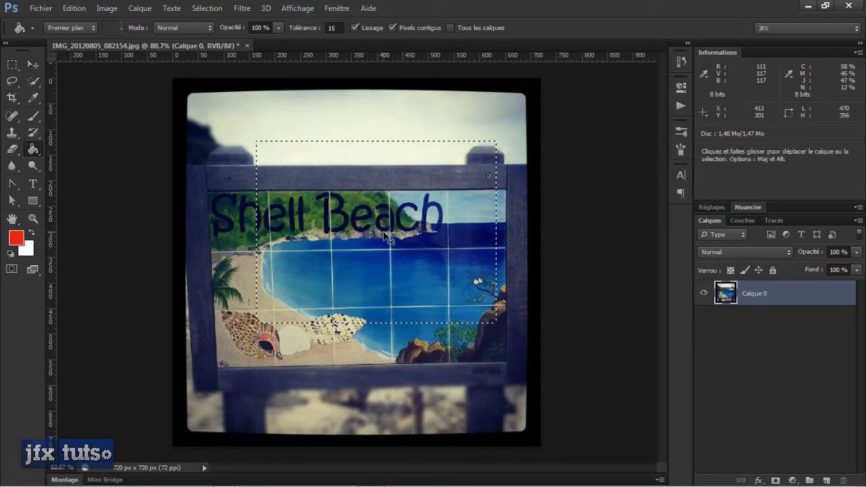
{"action": "key", "text": "ctrl+z"}
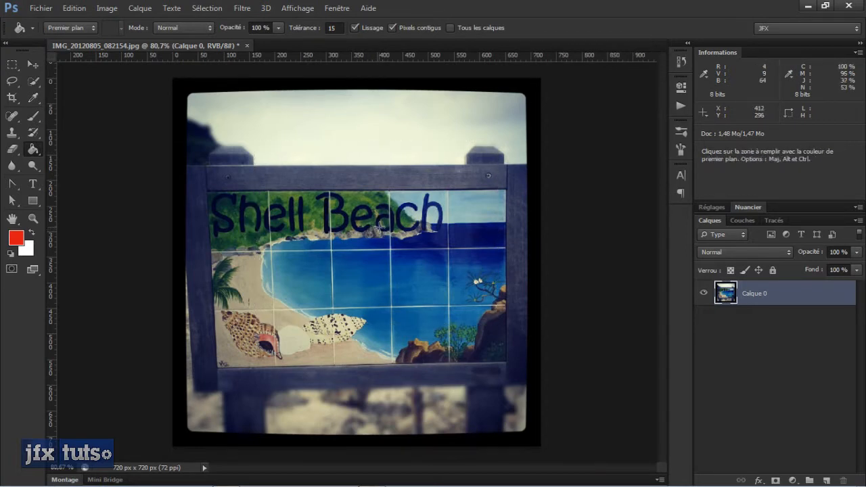
- Look at the selection style choices of the Rectangular Marquee tool
{"action": "left_click", "coordinate": [16, 65]}
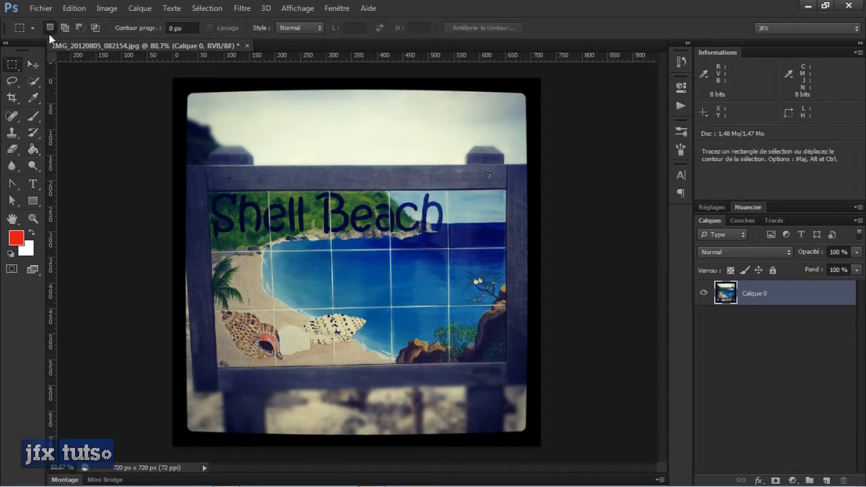
{"action": "left_click", "coordinate": [310, 30]}
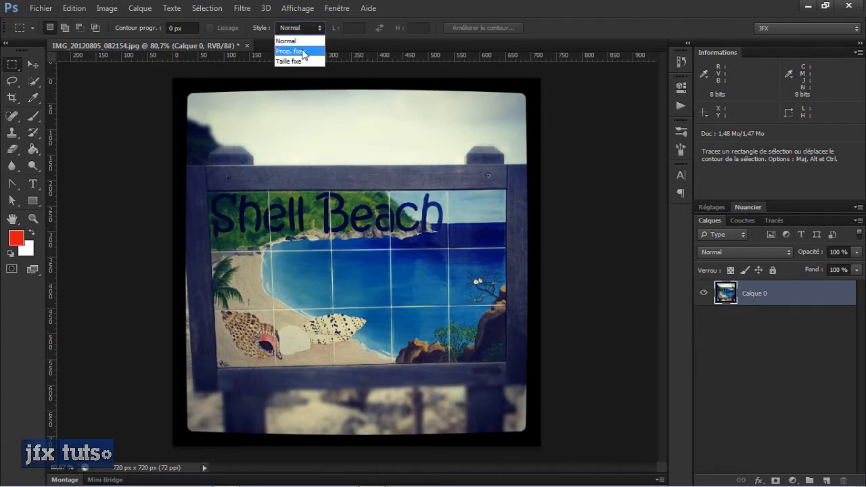
{"action": "left_click", "coordinate": [476, 3]}
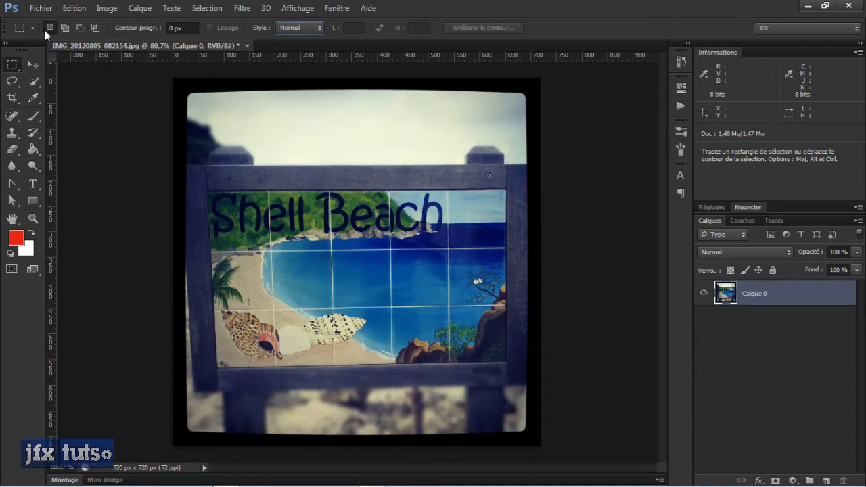
- Select a rectangle about 333 by 72 px on the sign's top rail, and add small rectangles on the water and sky
{"action": "left_click_drag", "start_coordinate": [255, 156], "coordinate": [425, 193]}
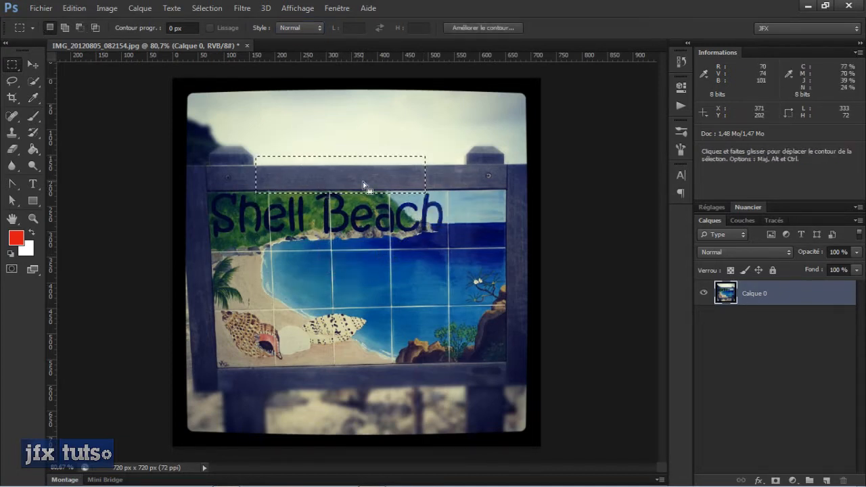
{"action": "left_click", "coordinate": [63, 28]}
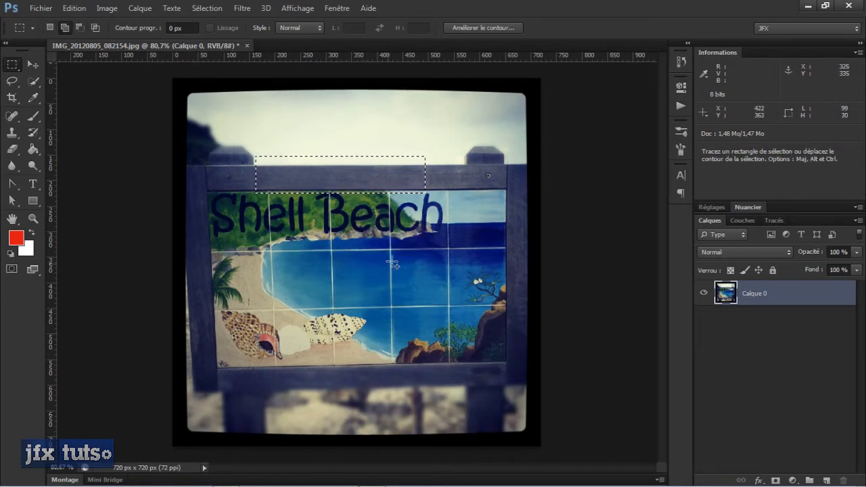
{"action": "left_click_drag", "start_coordinate": [390, 264], "coordinate": [338, 249]}
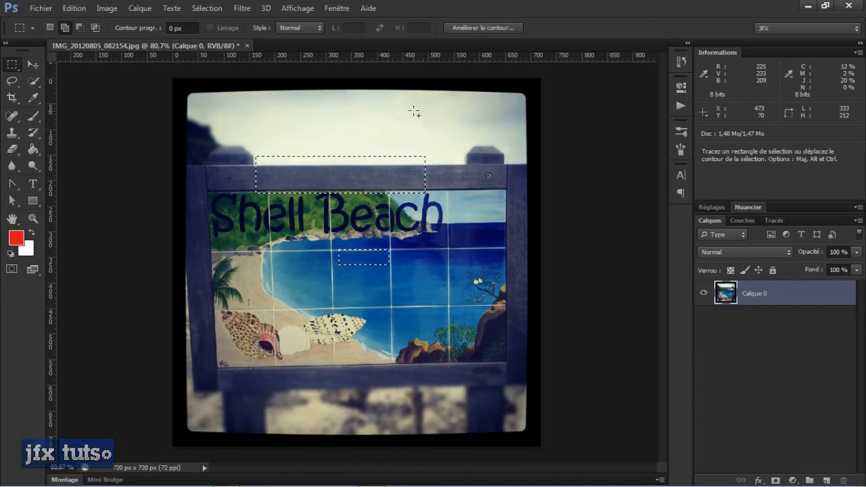
{"action": "left_click_drag", "start_coordinate": [388, 103], "coordinate": [431, 122]}
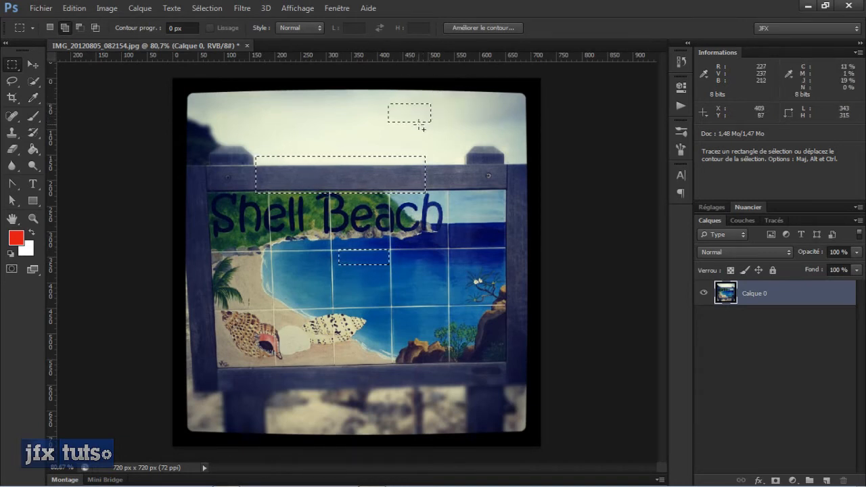
- Subtract overlapping rectangles from the existing selection areas until nothing is left selected
{"action": "left_click", "coordinate": [79, 27]}
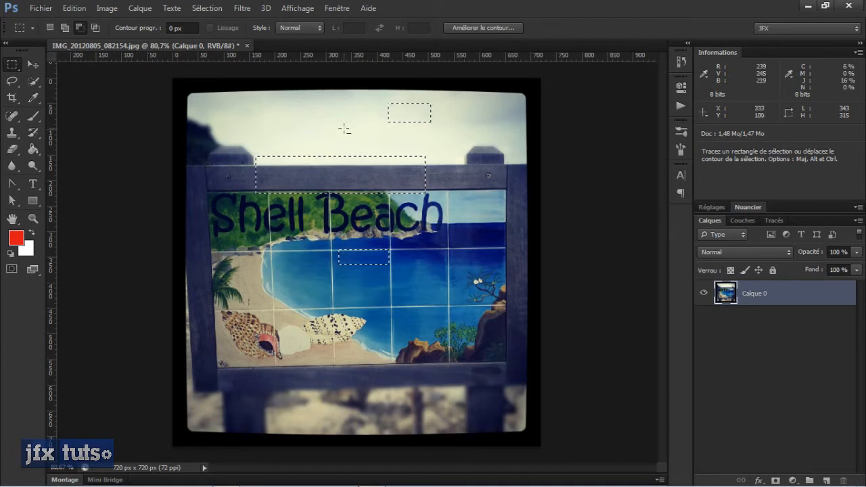
{"action": "left_click_drag", "start_coordinate": [381, 97], "coordinate": [412, 143]}
{"action": "left_click_drag", "start_coordinate": [475, 104], "coordinate": [340, 265]}
{"action": "left_click_drag", "start_coordinate": [298, 115], "coordinate": [290, 283]}
{"action": "left_click_drag", "start_coordinate": [420, 221], "coordinate": [274, 292]}
{"action": "left_click_drag", "start_coordinate": [360, 210], "coordinate": [303, 308]}
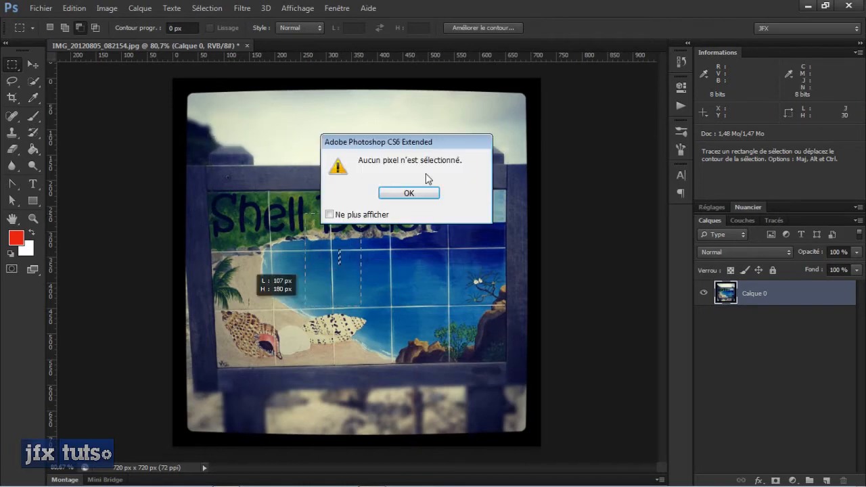
{"action": "left_click", "coordinate": [409, 192]}
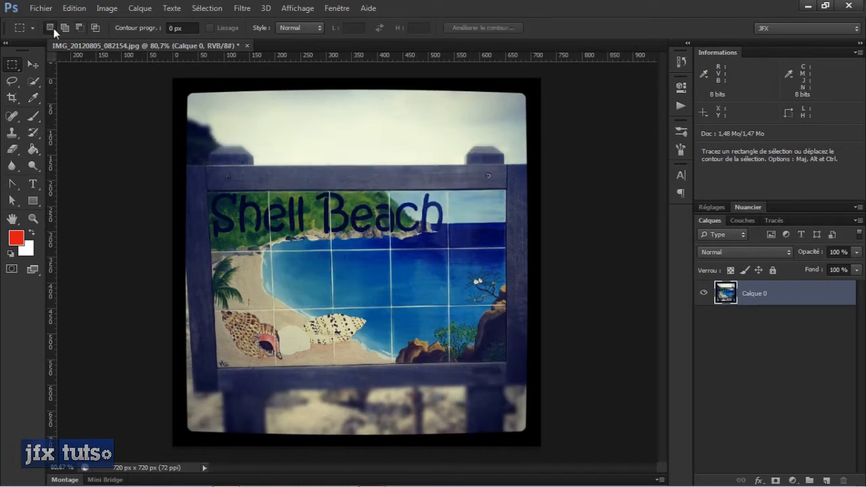
- Select a rectangle about 222 by 211 px across the sky and sign top, and add several smaller rectangles around it
{"action": "left_click_drag", "start_coordinate": [290, 108], "coordinate": [402, 215]}
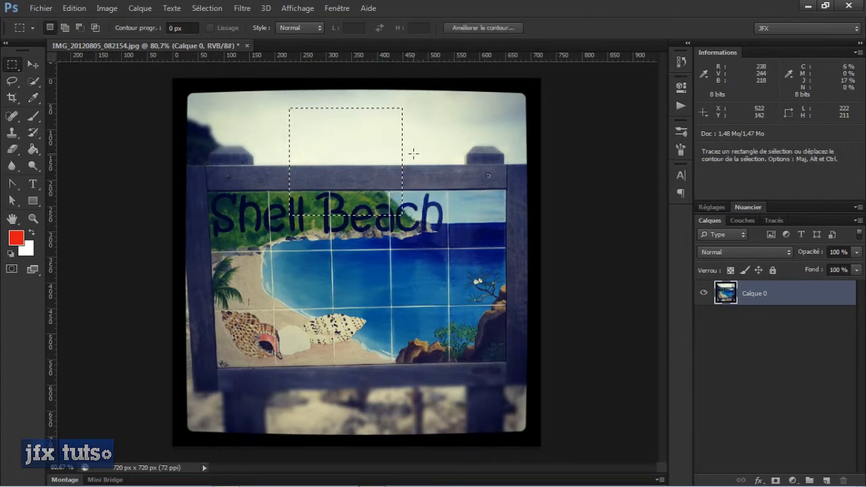
{"action": "key", "text": "shift"}
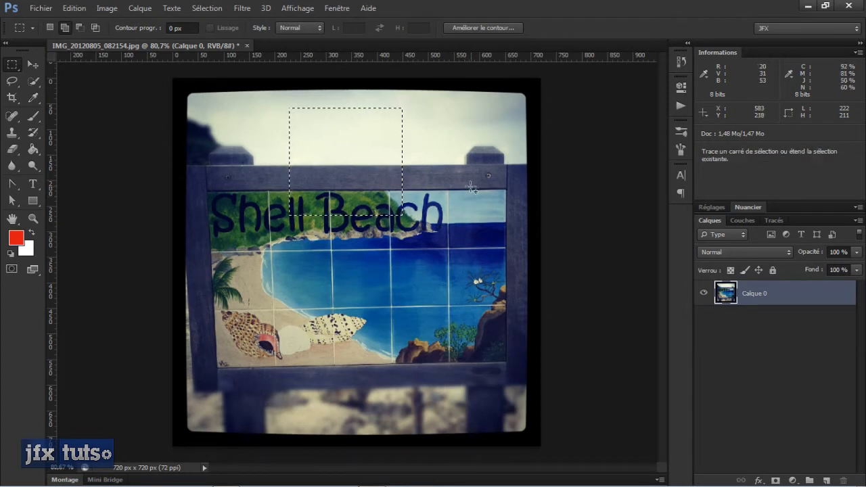
{"action": "left_click_drag", "start_coordinate": [467, 175], "coordinate": [433, 251]}
{"action": "left_click_drag", "start_coordinate": [349, 259], "coordinate": [244, 266]}
{"action": "left_click_drag", "start_coordinate": [245, 115], "coordinate": [301, 203]}
{"action": "left_click_drag", "start_coordinate": [420, 264], "coordinate": [408, 331]}
{"action": "left_click_drag", "start_coordinate": [341, 331], "coordinate": [330, 380]}
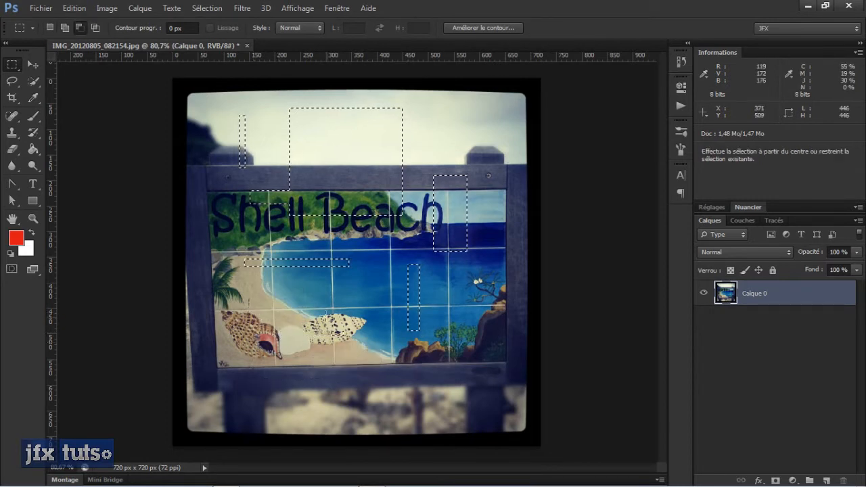
- Subtract rectangles from the selected areas over the water, lettering and sky until no selection remains
{"action": "left_click_drag", "start_coordinate": [304, 306], "coordinate": [360, 355]}
{"action": "left_click_drag", "start_coordinate": [390, 237], "coordinate": [458, 369]}
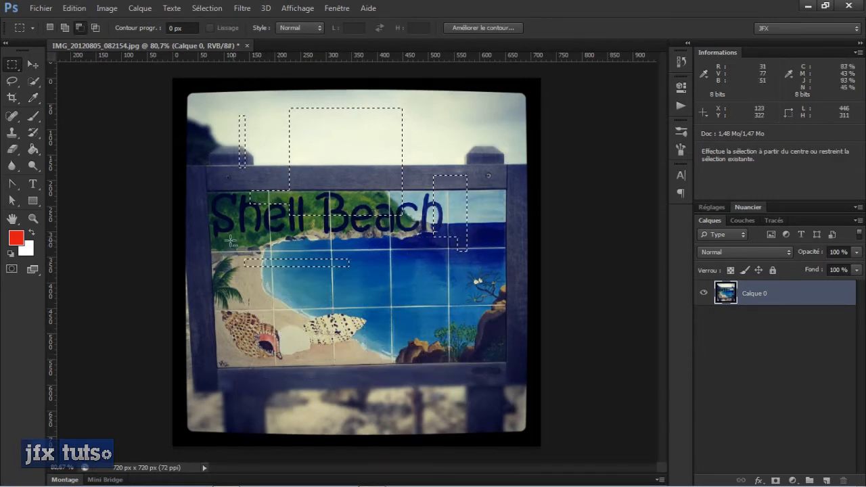
{"action": "left_click_drag", "start_coordinate": [467, 300], "coordinate": [174, 97]}
{"action": "key", "text": "Return"}
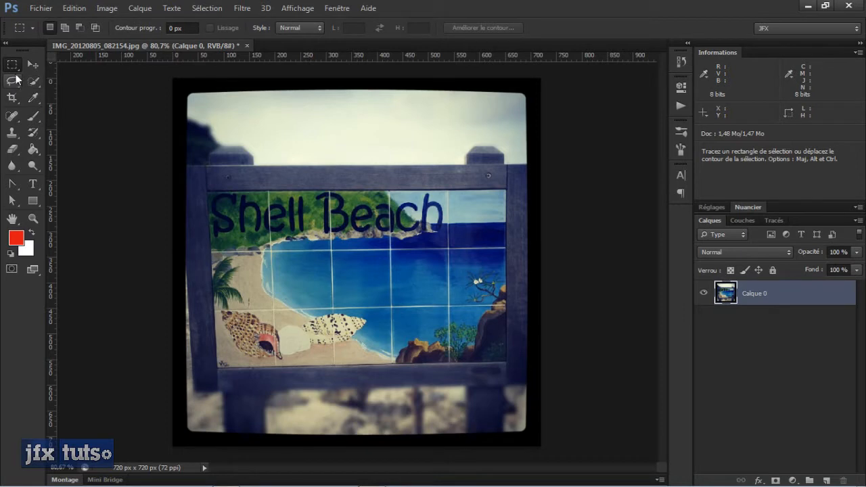
- Switch to the Elliptical Marquee tool, select an ellipse about 395 by 314 px over the sign, and deselect it
{"action": "key", "text": "shift"}
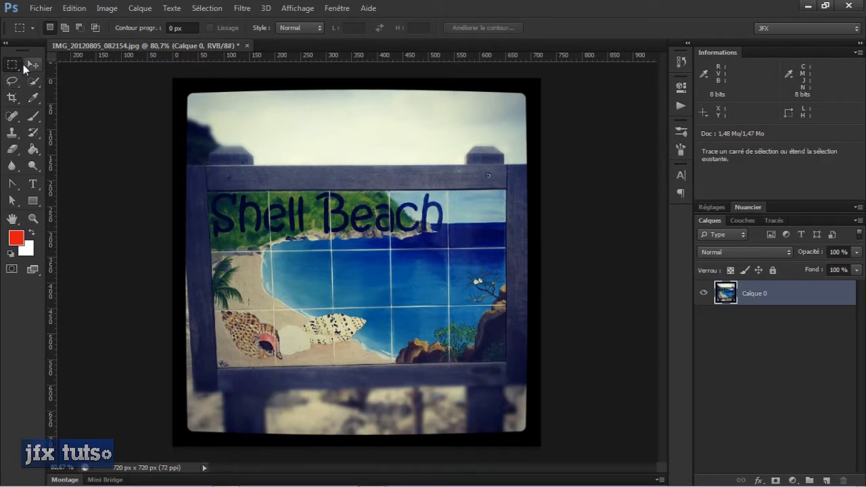
{"action": "key", "text": "shift+m"}
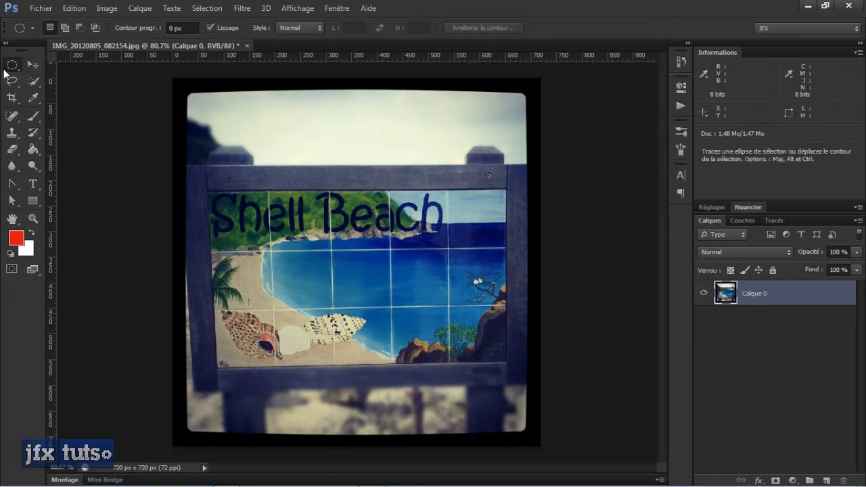
{"action": "left_click_drag", "start_coordinate": [258, 158], "coordinate": [459, 312]}
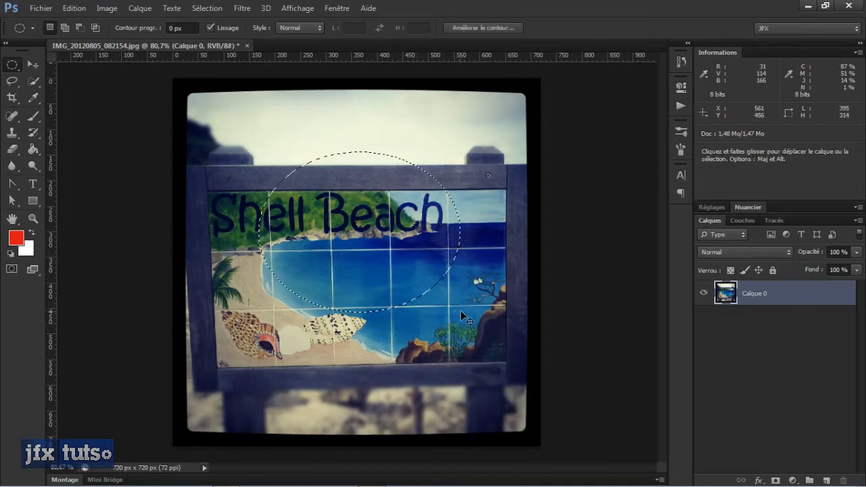
{"action": "key", "text": "ctrl+d"}
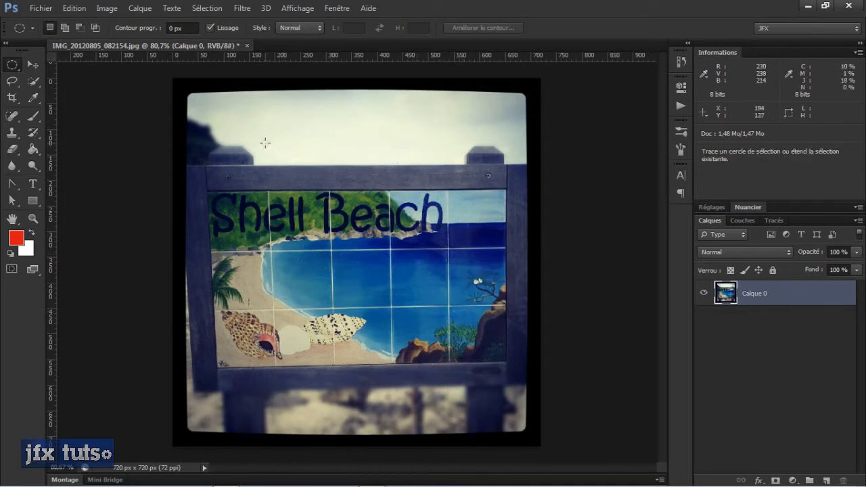
- Select a perfect circle about 265 px across over the lettering, move the outline down over the water, and deselect it
{"action": "left_click_drag", "start_coordinate": [270, 146], "coordinate": [463, 339]}
{"action": "left_click_drag", "start_coordinate": [399, 283], "coordinate": [421, 277]}
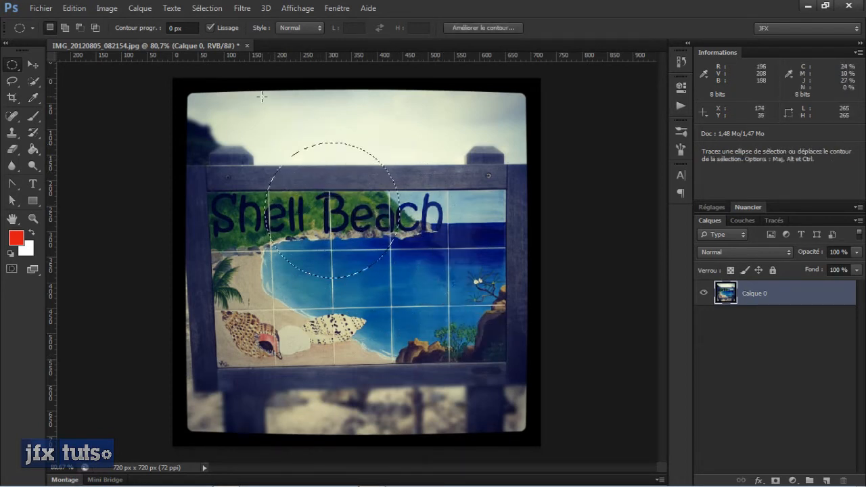
{"action": "left_click_drag", "start_coordinate": [327, 207], "coordinate": [332, 247]}
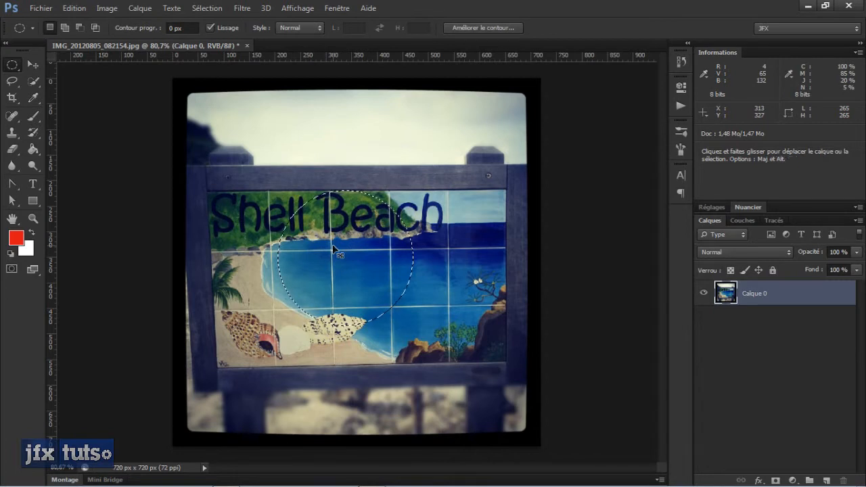
{"action": "left_click", "coordinate": [287, 211]}
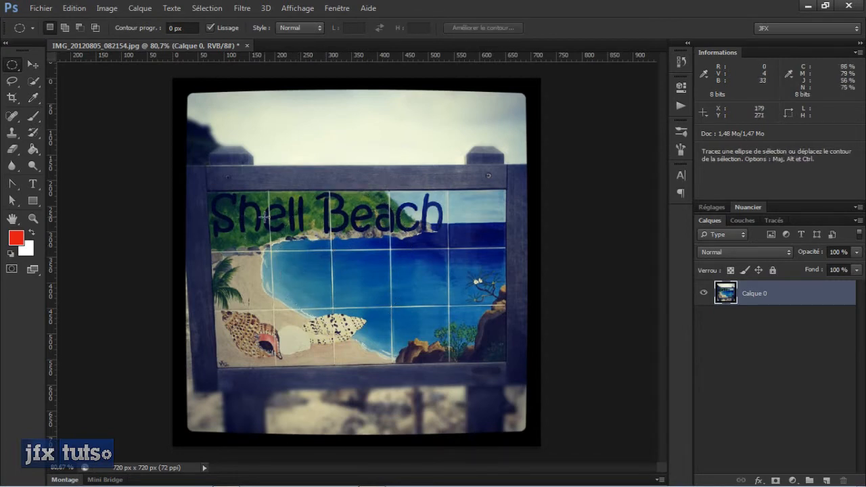
{"action": "left_click", "coordinate": [207, 9]}
{"action": "left_click", "coordinate": [215, 23]}
- Return to the Rectangular Marquee tool, select a rectangle across the sign, and deselect it
{"action": "key", "text": "shift+m"}
{"action": "left_click_drag", "start_coordinate": [211, 153], "coordinate": [417, 305]}
{"action": "key", "text": "ctrl+d"}
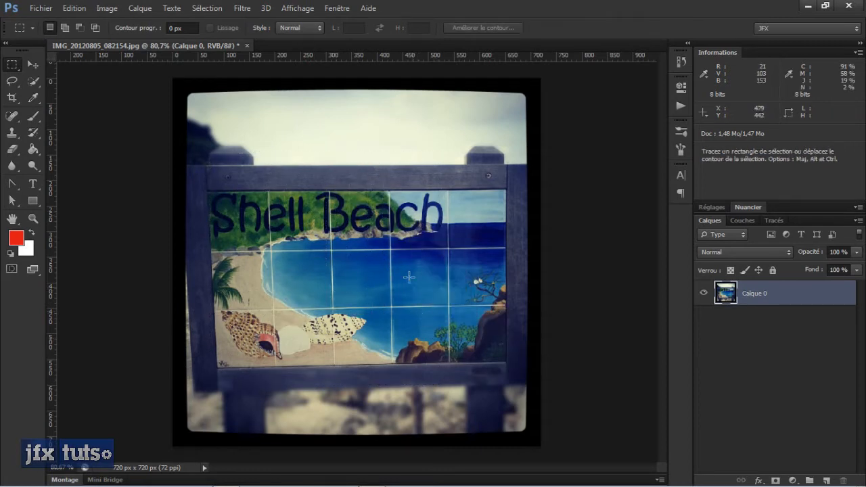
- Select a one-pixel-high row across the sky with the Single Row Marquee tool, inspect it up close, and deselect it
{"action": "right_click", "coordinate": [17, 64]}
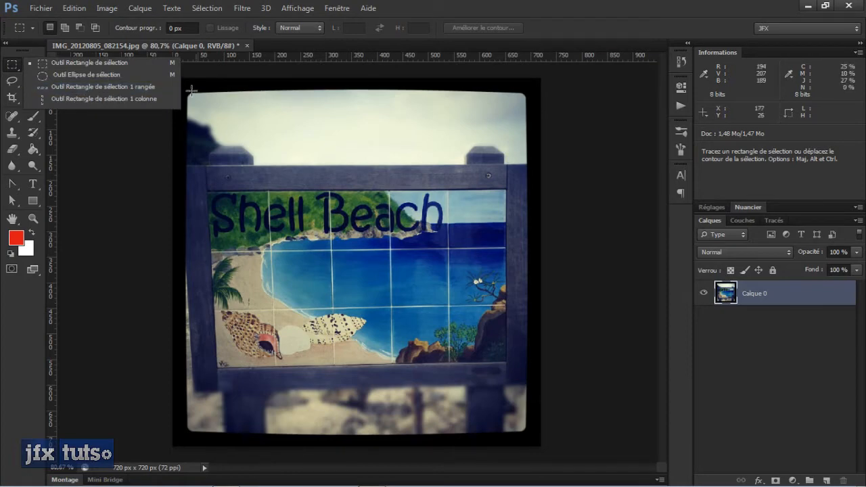
{"action": "left_click", "coordinate": [147, 90]}
{"action": "left_click", "coordinate": [251, 128]}
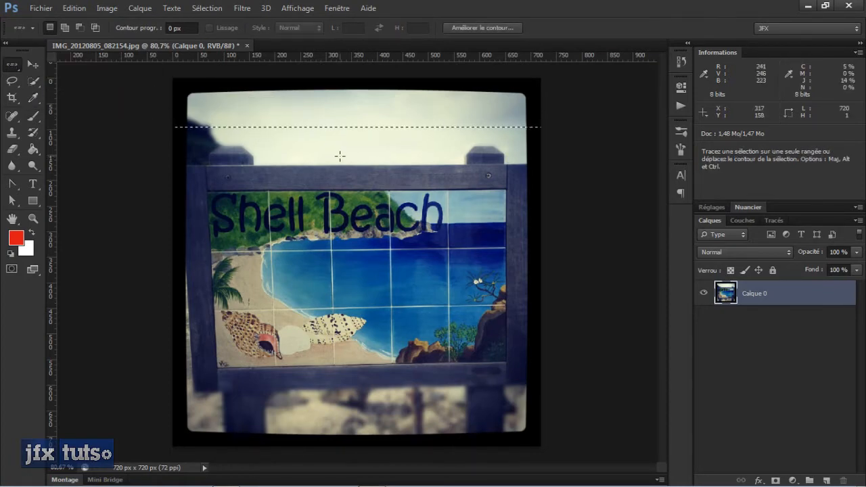
{"action": "scroll", "coordinate": [348, 129], "scroll_direction": "up", "scroll_amount": 5}
{"action": "scroll", "coordinate": [350, 127], "scroll_direction": "up", "scroll_amount": 2}
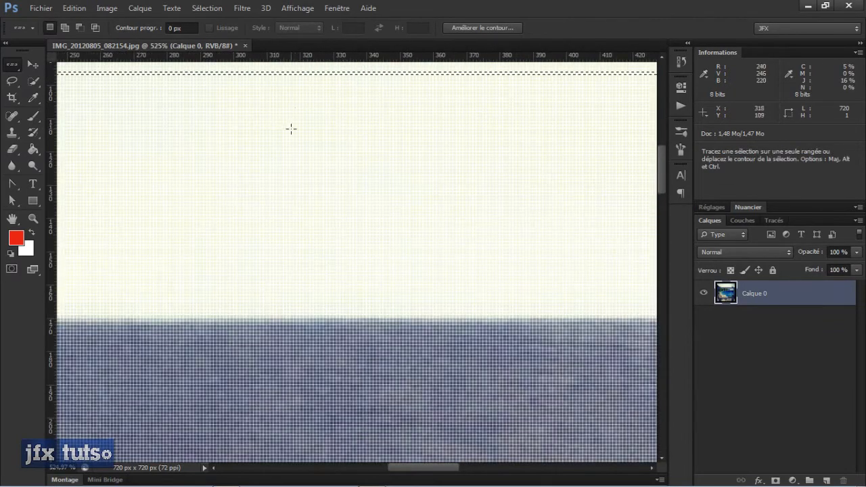
{"action": "scroll", "coordinate": [290, 247], "scroll_direction": "down", "scroll_amount": 3}
{"action": "scroll", "coordinate": [293, 252], "scroll_direction": "down", "scroll_amount": 5}
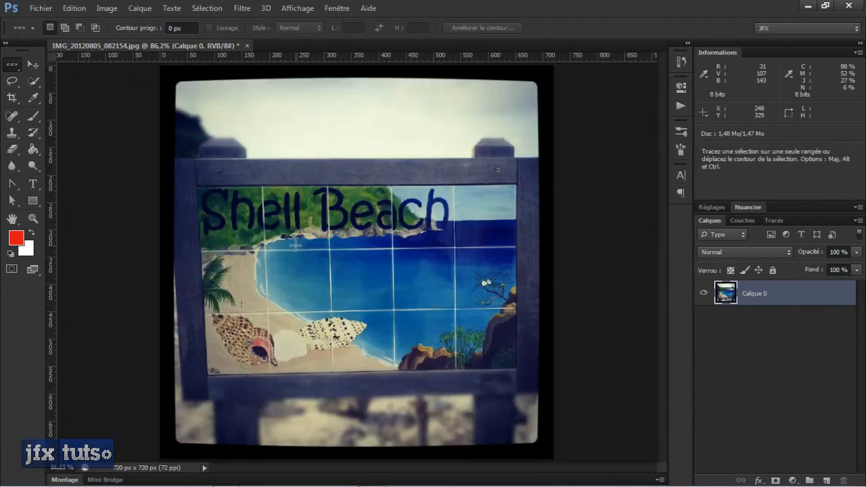
{"action": "scroll", "coordinate": [350, 202], "scroll_direction": "up", "scroll_amount": 2}
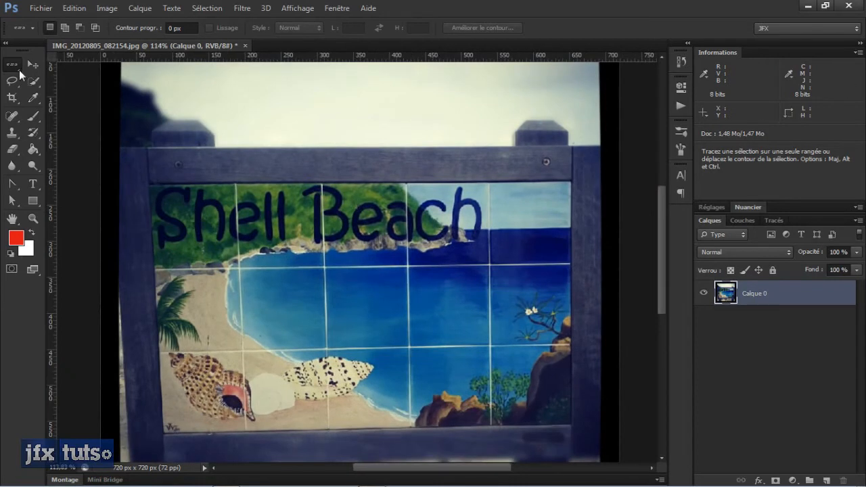
- Select an ellipse about 290 by 262 px over the bay with the Elliptical Marquee tool, and deselect it
{"action": "left_click", "coordinate": [19, 70]}
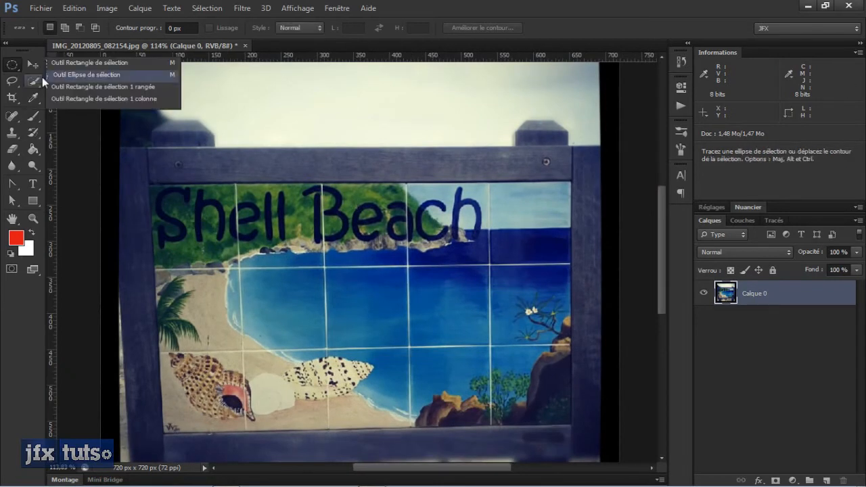
{"action": "left_click", "coordinate": [42, 77]}
{"action": "scroll", "coordinate": [305, 161], "scroll_direction": "down", "scroll_amount": 1}
{"action": "left_click_drag", "start_coordinate": [283, 181], "coordinate": [438, 322]}
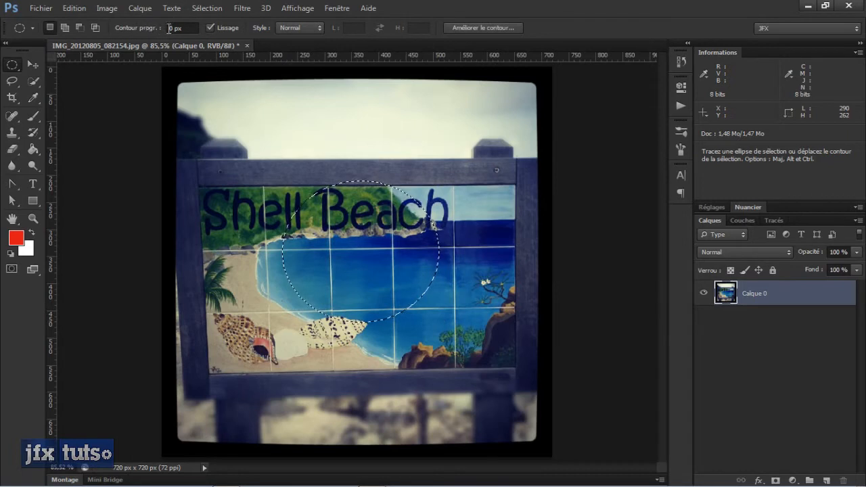
{"action": "key", "text": "ctrl+d"}
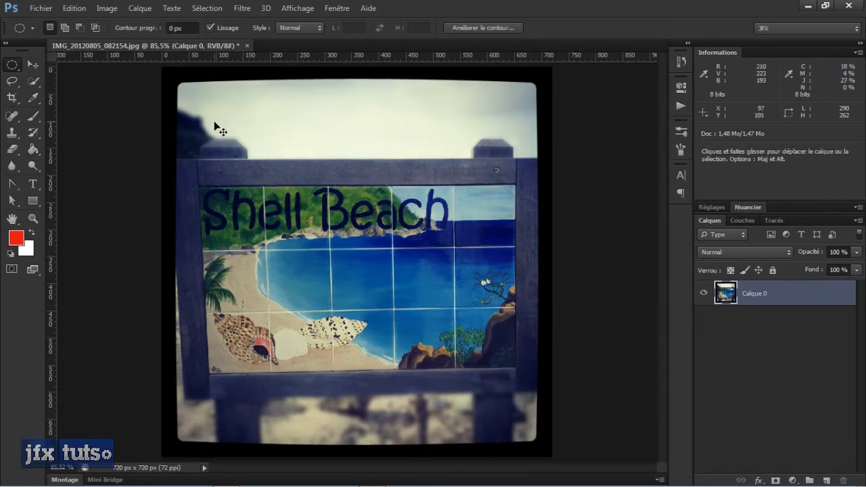
- Select an unfeathered rectangle about 317 by 328 px over the sign with the Rectangular Marquee tool, and deselect it
{"action": "key", "text": "shift+m"}
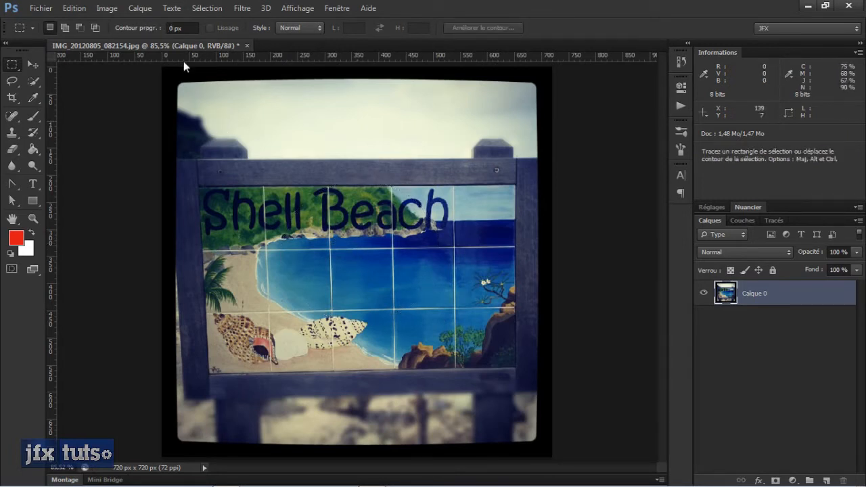
{"action": "left_click", "coordinate": [174, 28]}
{"action": "left_click_drag", "start_coordinate": [254, 158], "coordinate": [425, 333]}
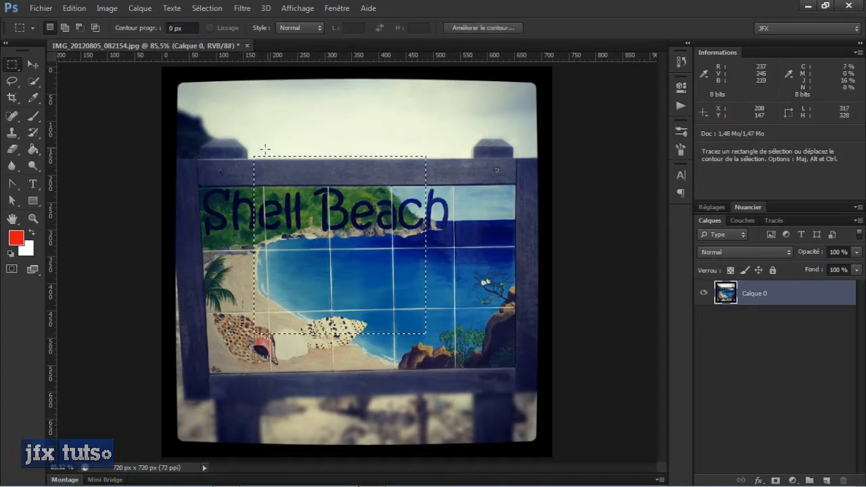
{"action": "left_click", "coordinate": [356, 184]}
- Set the marquee feather to 50 px and select a rectangle across the lettering and water
{"action": "left_click", "coordinate": [149, 28]}
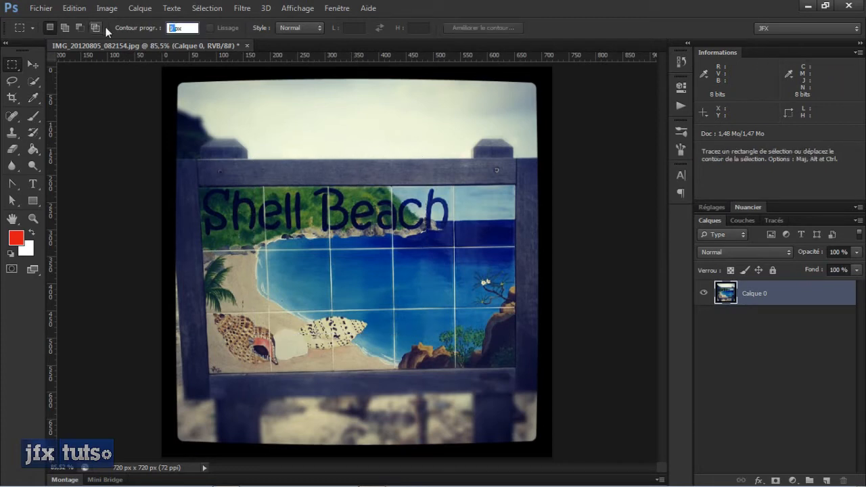
{"action": "type", "text": "50"}
{"action": "left_click_drag", "start_coordinate": [285, 183], "coordinate": [503, 332]}
{"action": "scroll", "coordinate": [341, 215], "scroll_direction": "up", "scroll_amount": 2}
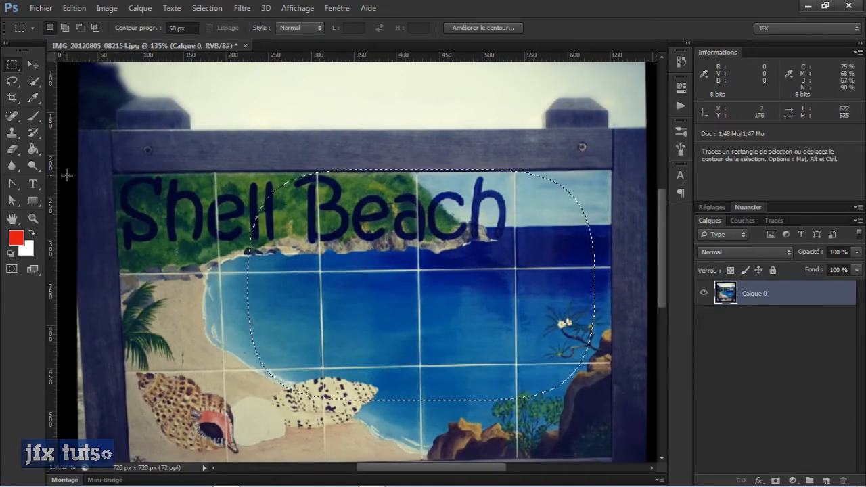
- Paint red Brush strokes across the 50 px feathered selection, and undo them together with the selection
{"action": "key", "text": "b"}
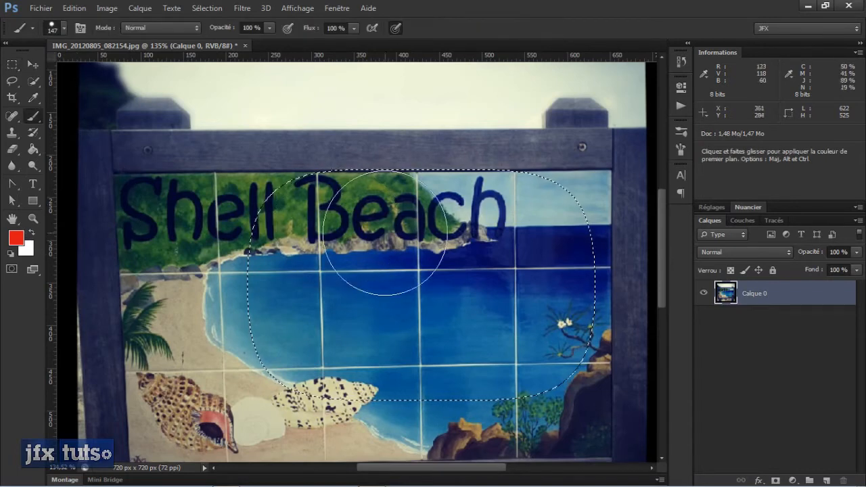
{"action": "mouse_move", "coordinate": [280, 267]}
{"action": "left_mouse_down"}
{"action": "mouse_move", "coordinate": [501, 237]}
{"action": "mouse_move", "coordinate": [313, 216]}
{"action": "mouse_move", "coordinate": [385, 257]}
{"action": "mouse_move", "coordinate": [430, 198]}
{"action": "left_mouse_up"}
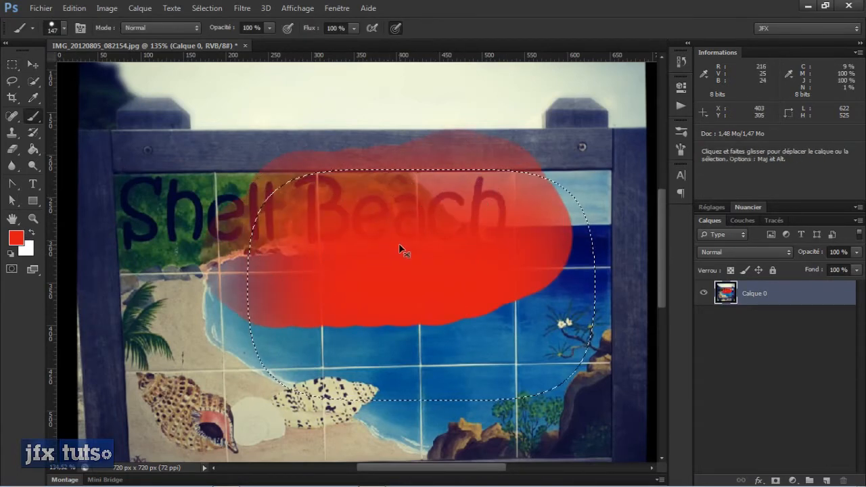
{"action": "key", "text": "ctrl+z"}
{"action": "scroll", "coordinate": [368, 261], "scroll_direction": "down", "scroll_amount": 2}
{"action": "mouse_move", "coordinate": [406, 256]}
{"action": "left_mouse_down"}
{"action": "mouse_move", "coordinate": [415, 251]}
{"action": "mouse_move", "coordinate": [223, 230]}
{"action": "mouse_move", "coordinate": [410, 337]}
{"action": "mouse_move", "coordinate": [338, 325]}
{"action": "mouse_move", "coordinate": [431, 228]}
{"action": "mouse_move", "coordinate": [446, 194]}
{"action": "mouse_move", "coordinate": [504, 325]}
{"action": "left_mouse_up"}
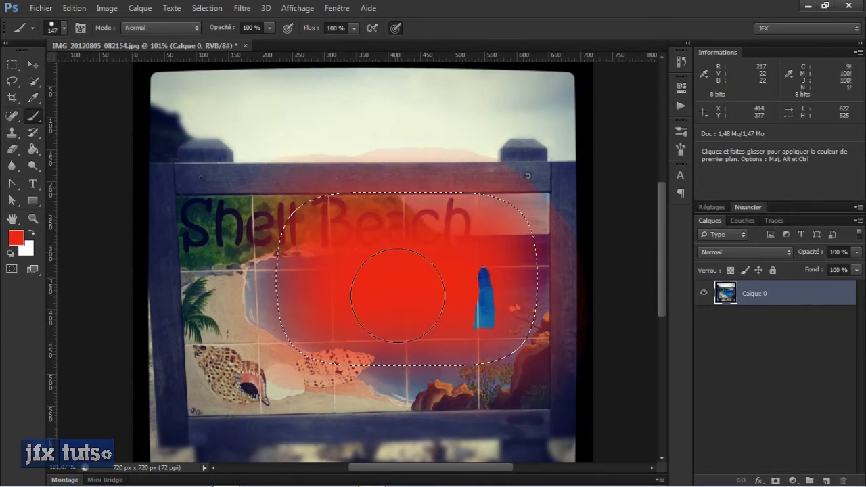
{"action": "left_click", "coordinate": [12, 64]}
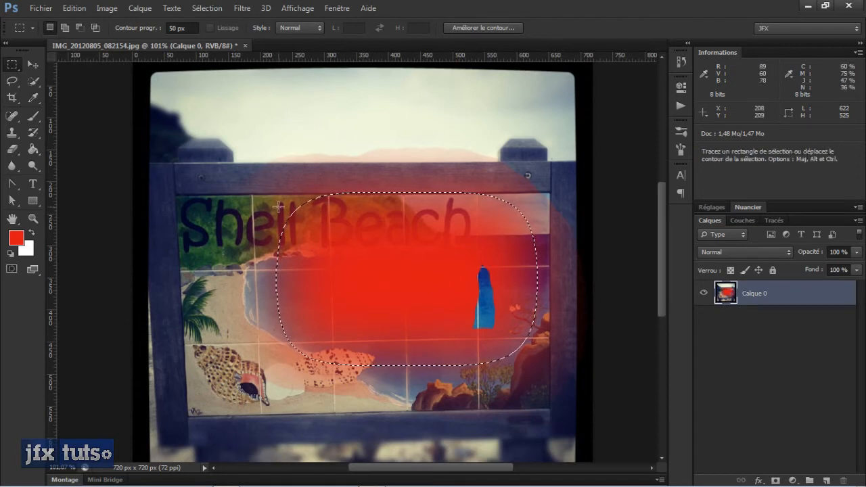
{"action": "key", "text": "ctrl+alt+z"}
{"action": "key", "text": "ctrl+alt+z"}
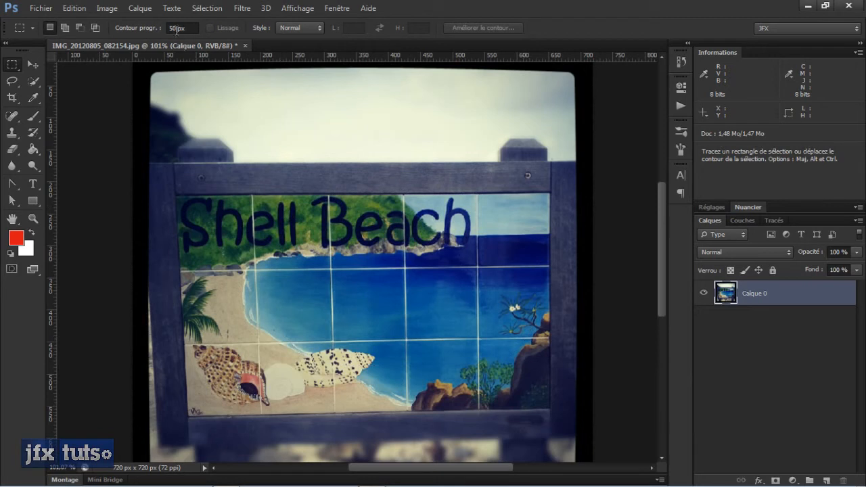
- Set the marquee feather to 20 px and select a rectangle over the middle of the bay
{"action": "left_click", "coordinate": [176, 29]}
{"action": "type", "text": "20"}
{"action": "key", "text": "Return"}
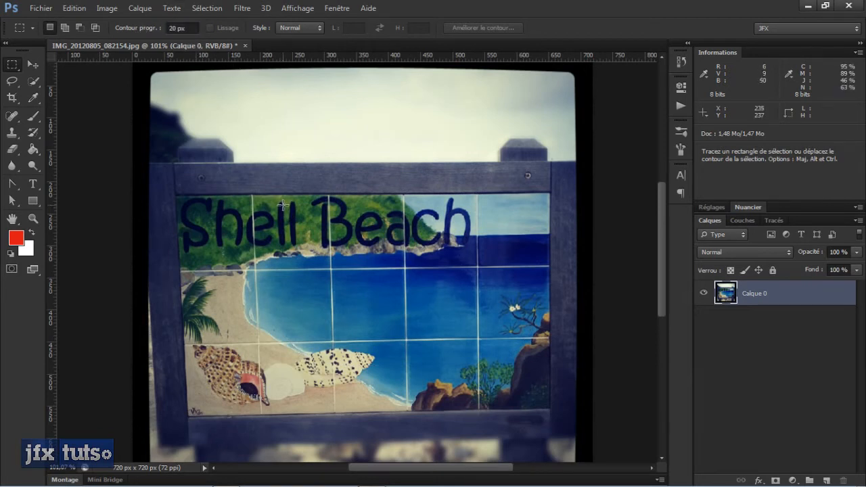
{"action": "left_click_drag", "start_coordinate": [290, 229], "coordinate": [471, 351]}
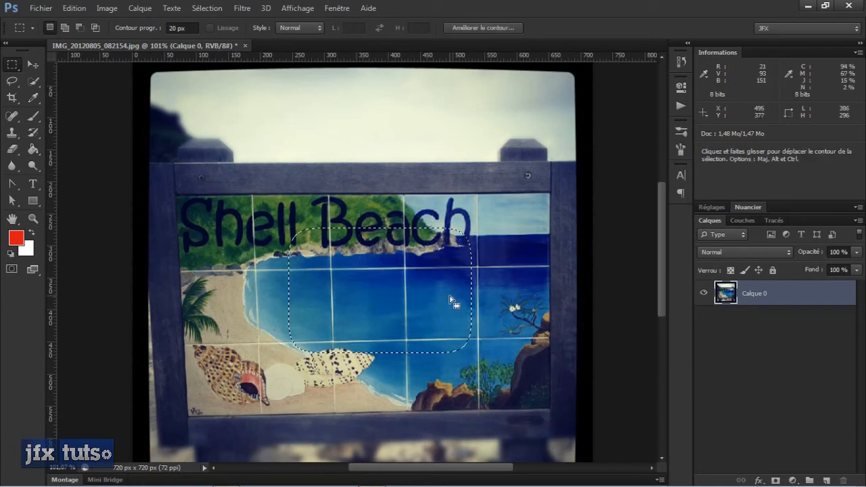
- Fill the 20 px feathered selection with red Brush strokes, undo the painting, and deselect
{"action": "key", "text": "b"}
{"action": "left_click", "coordinate": [399, 268]}
{"action": "mouse_move", "coordinate": [390, 260]}
{"action": "left_mouse_down"}
{"action": "mouse_move", "coordinate": [327, 271]}
{"action": "mouse_move", "coordinate": [441, 313]}
{"action": "mouse_move", "coordinate": [427, 268]}
{"action": "mouse_move", "coordinate": [372, 256]}
{"action": "mouse_move", "coordinate": [491, 251]}
{"action": "mouse_move", "coordinate": [444, 309]}
{"action": "mouse_move", "coordinate": [368, 331]}
{"action": "mouse_move", "coordinate": [285, 263]}
{"action": "mouse_move", "coordinate": [301, 315]}
{"action": "mouse_move", "coordinate": [401, 264]}
{"action": "mouse_move", "coordinate": [369, 278]}
{"action": "left_mouse_up"}
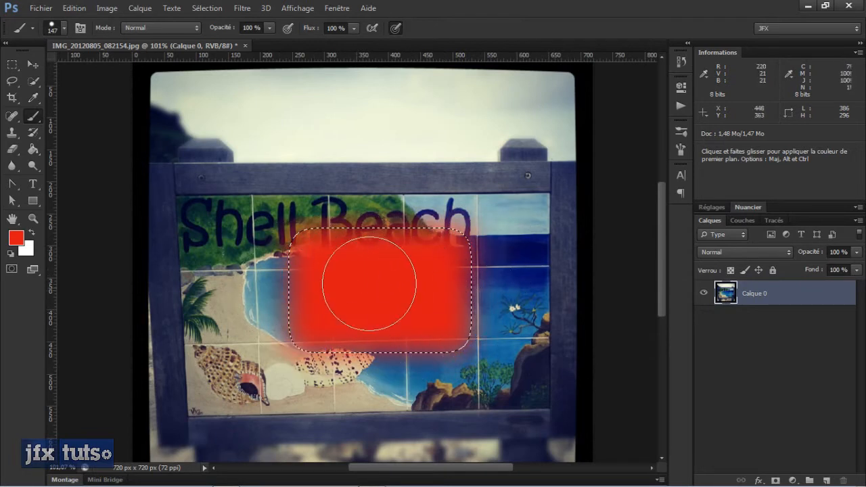
{"action": "key", "text": "ctrl+alt+z"}
{"action": "key", "text": "ctrl+d"}
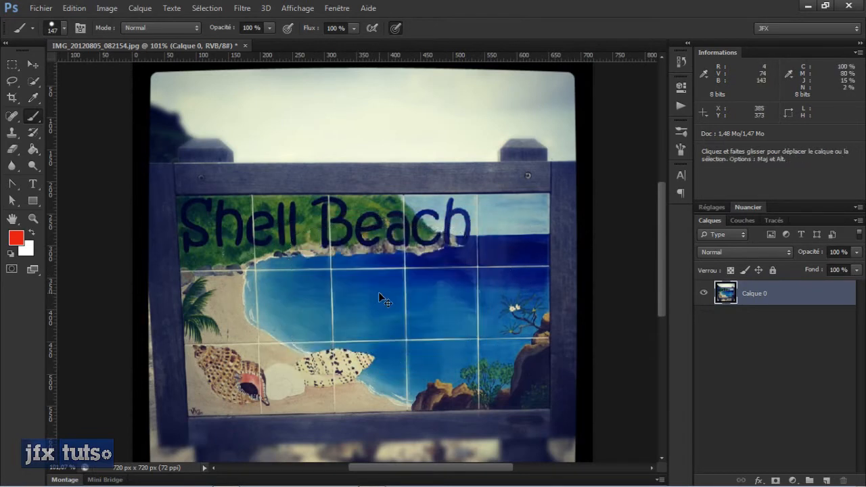
- Reset the marquee feather to 0 px and draw a freehand Lasso selection about 254 by 223 px over the sign's top rail and lettering
{"action": "key", "text": "m"}
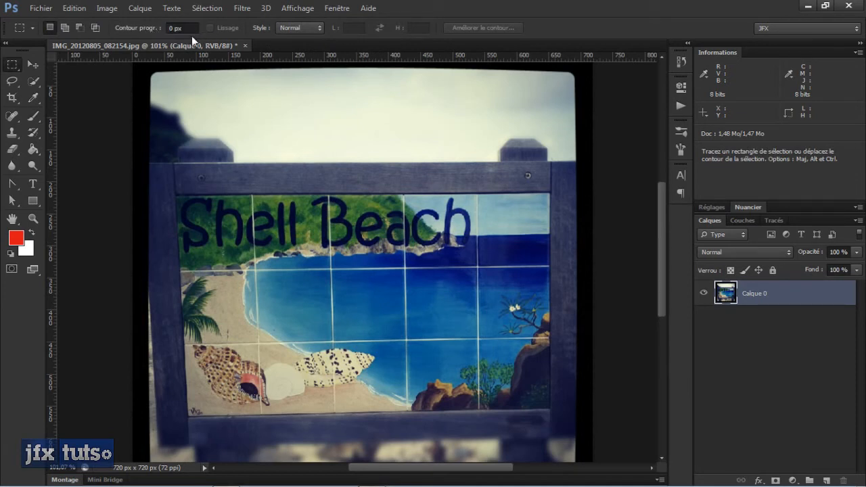
{"action": "left_click", "coordinate": [17, 87]}
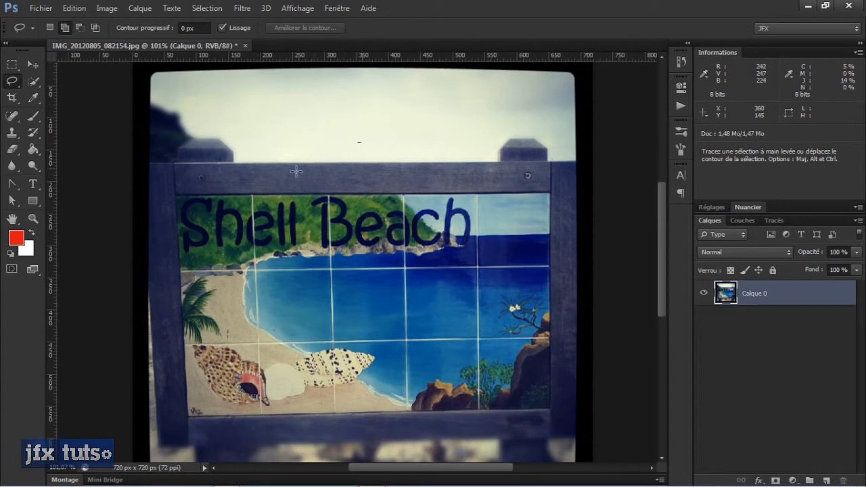
{"action": "mouse_move", "coordinate": [296, 171]}
{"action": "left_mouse_down"}
{"action": "mouse_move", "coordinate": [337, 204]}
{"action": "mouse_move", "coordinate": [349, 186]}
{"action": "mouse_move", "coordinate": [376, 188]}
{"action": "mouse_move", "coordinate": [406, 267]}
{"action": "mouse_move", "coordinate": [442, 261]}
{"action": "mouse_move", "coordinate": [465, 211]}
{"action": "mouse_move", "coordinate": [401, 169]}
{"action": "mouse_move", "coordinate": [357, 142]}
{"action": "left_mouse_up"}
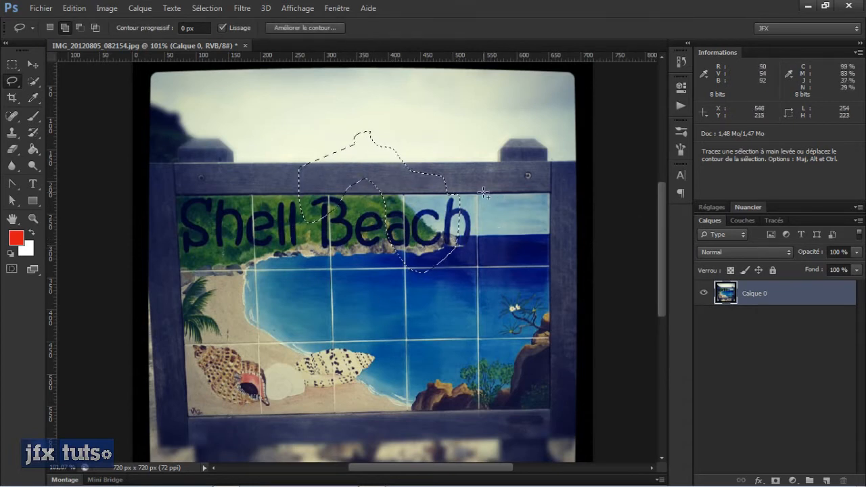
- Clear the freehand selection and outline the post cap above the "S" with the Polygonal Lasso, about 89 by 38 px
{"action": "key", "text": "ctrl+d"}
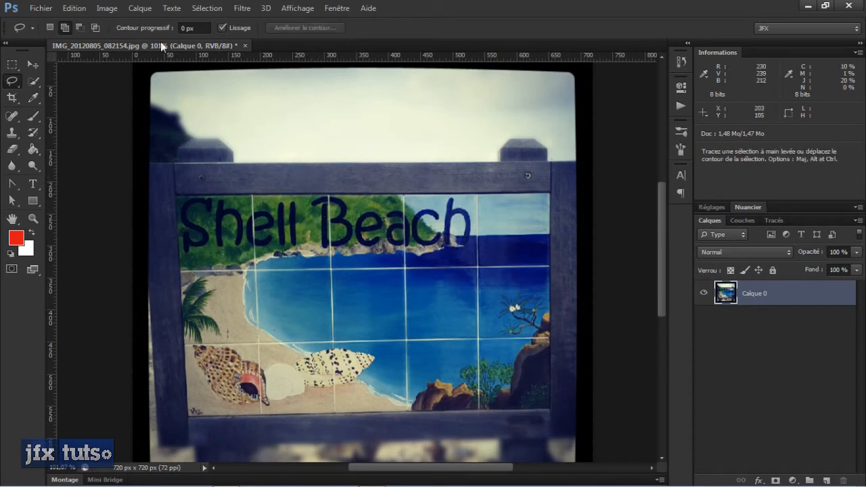
{"action": "left_click", "coordinate": [12, 69]}
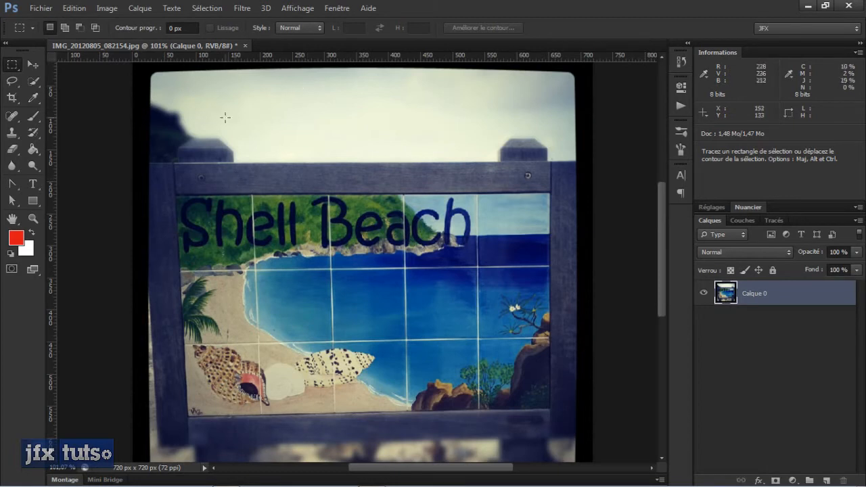
{"action": "left_click", "coordinate": [12, 81]}
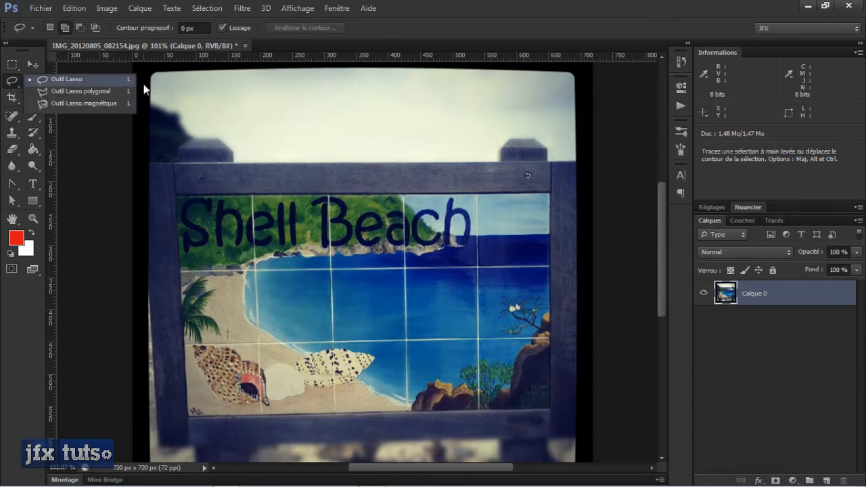
{"action": "left_click", "coordinate": [74, 92]}
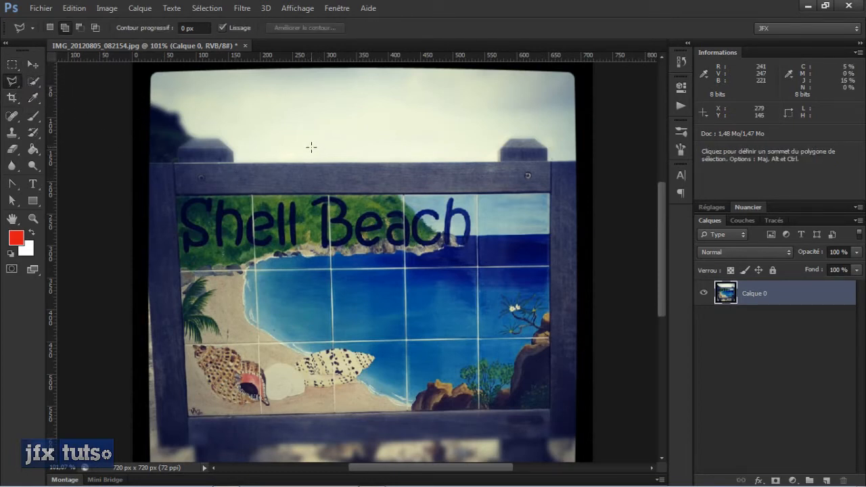
{"action": "scroll", "coordinate": [196, 177], "scroll_direction": "up", "scroll_amount": 1}
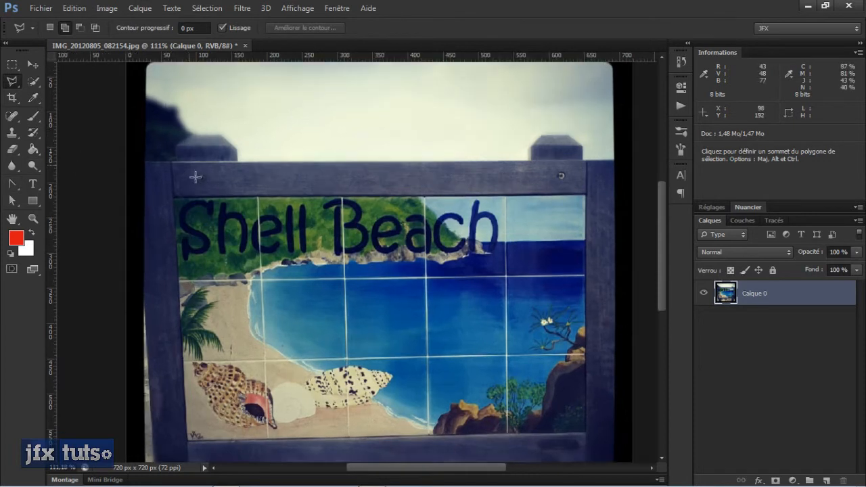
{"action": "left_click", "coordinate": [176, 144]}
{"action": "left_click", "coordinate": [190, 135]}
{"action": "left_click", "coordinate": [144, 161]}
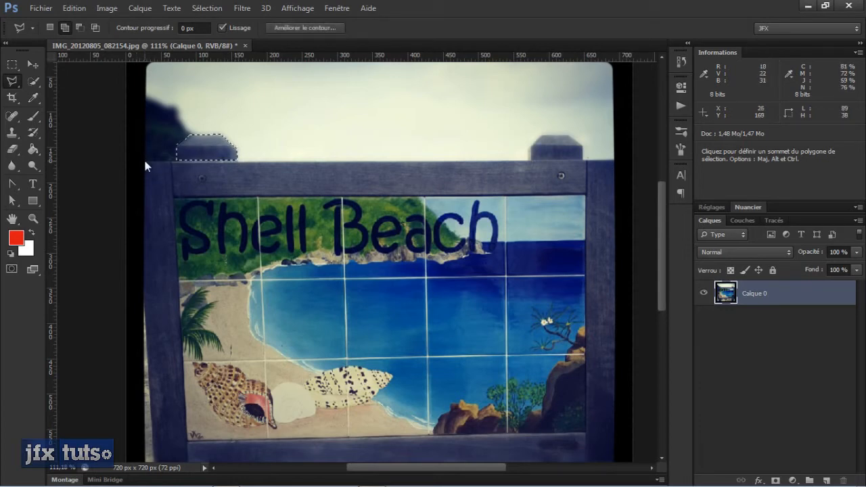
- Deselect the post cap and cycle through the lasso variants, ending on the Magnetic Lasso
{"action": "scroll", "coordinate": [203, 180], "scroll_direction": "up", "scroll_amount": 10}
{"action": "scroll", "coordinate": [204, 180], "scroll_direction": "down", "scroll_amount": 10}
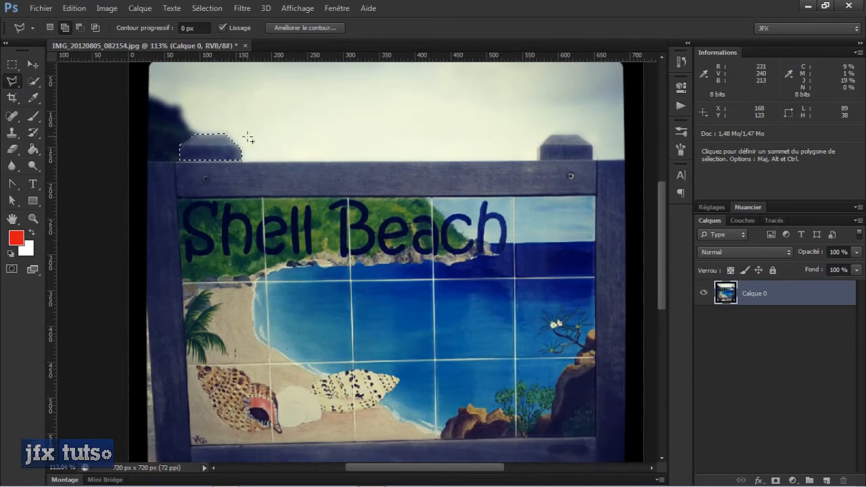
{"action": "scroll", "coordinate": [249, 140], "scroll_direction": "down", "scroll_amount": 4}
{"action": "scroll", "coordinate": [249, 162], "scroll_direction": "up", "scroll_amount": 3}
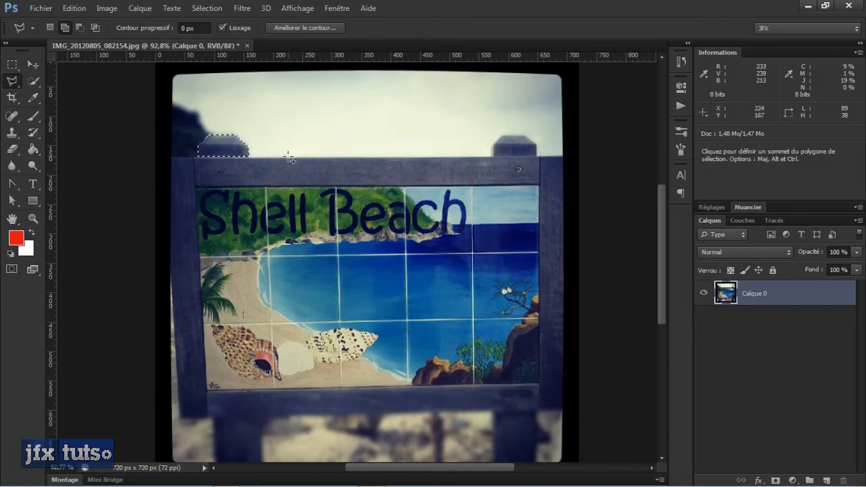
{"action": "key", "text": "ctrl+d"}
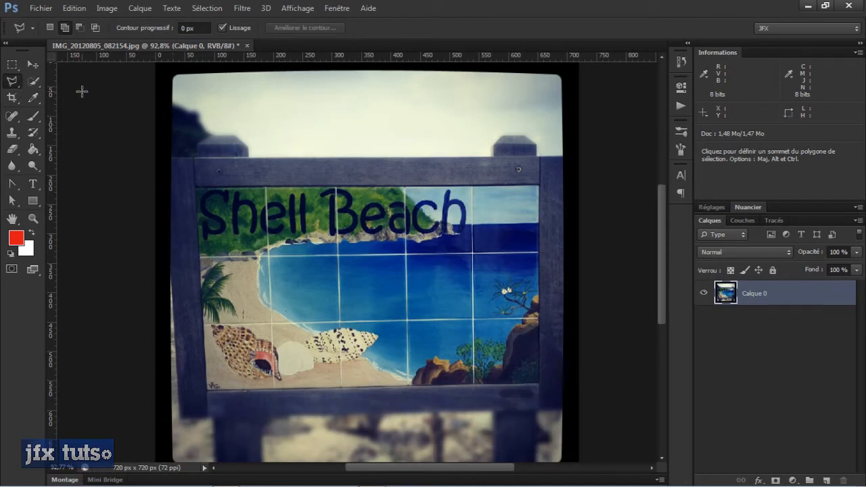
{"action": "left_click", "coordinate": [19, 86]}
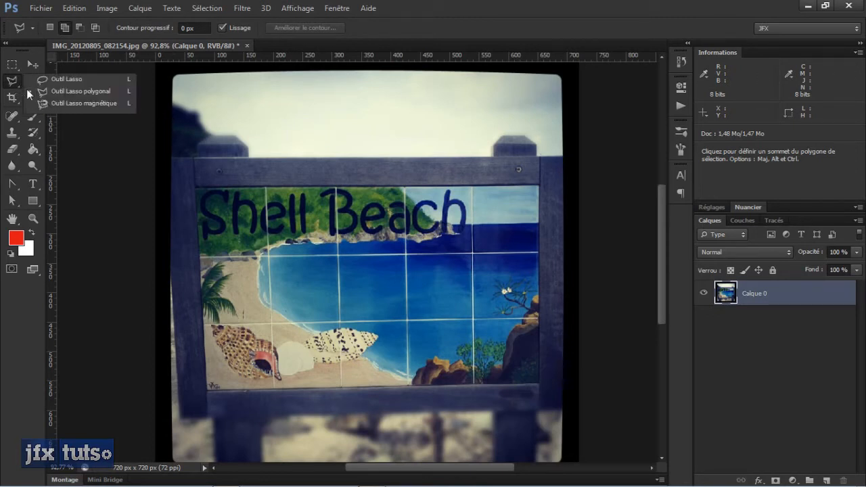
{"action": "left_click", "coordinate": [82, 104]}
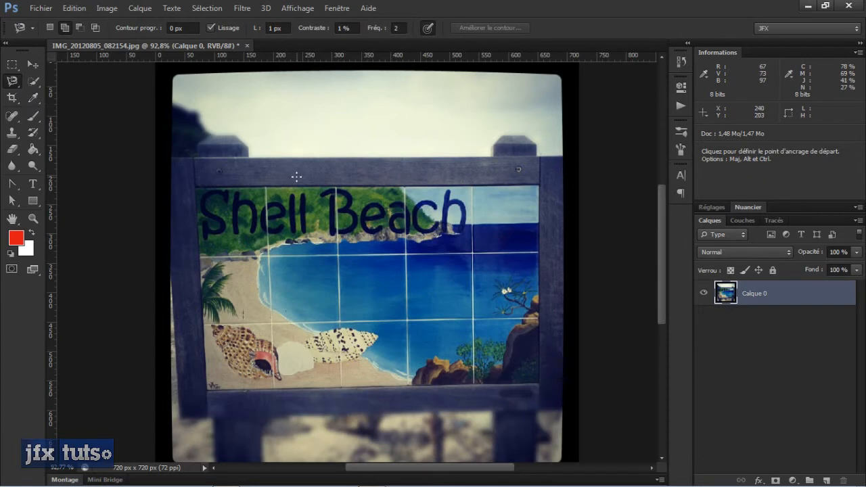
{"action": "key", "text": "shift+l"}
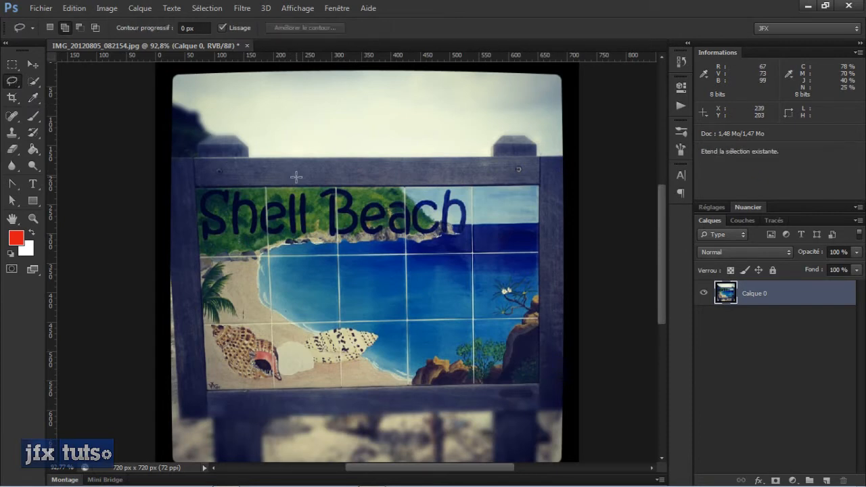
{"action": "key", "text": "shift+l"}
{"action": "key", "text": "shift+l"}
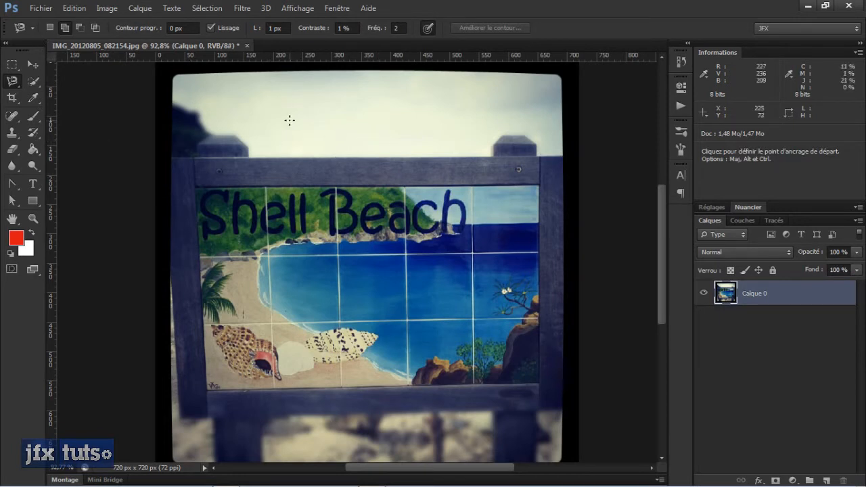
- Trace the tile containing "Bea" with the Magnetic Lasso into a closed selection about 120 by 121 px
{"action": "scroll", "coordinate": [270, 176], "scroll_direction": "up", "scroll_amount": 4}
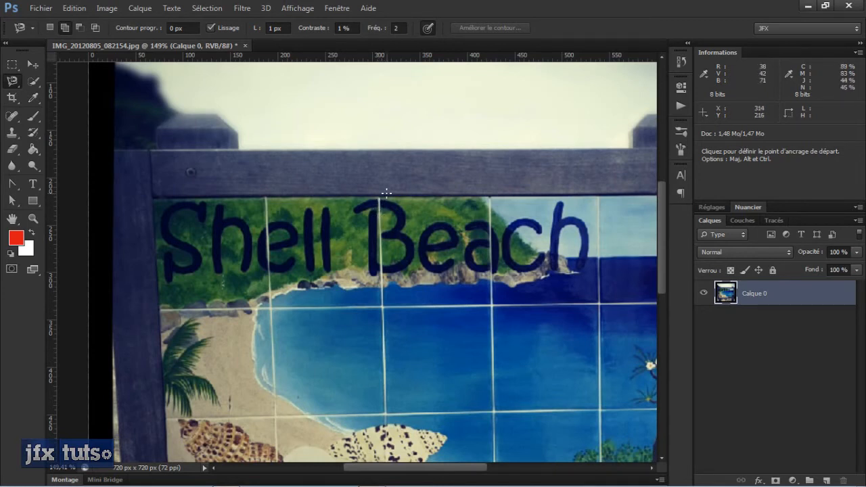
{"action": "scroll", "coordinate": [378, 220], "scroll_direction": "up", "scroll_amount": 2}
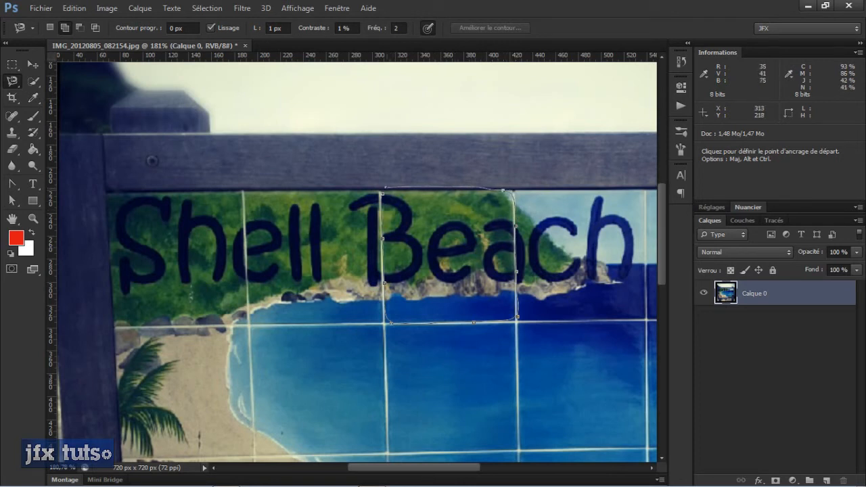
{"action": "left_click", "coordinate": [387, 198]}
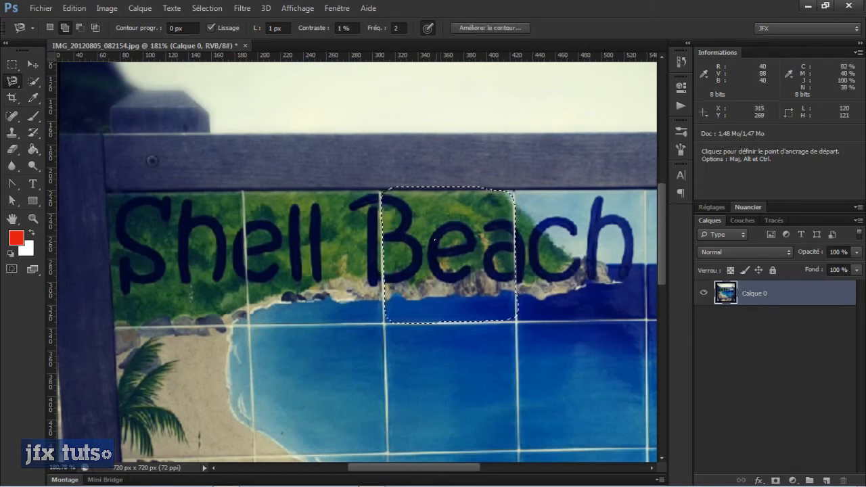
- Deselect and retrace the same tile, about 119 by 118 px, with the Magnetic Lasso at 5 px width, 5% contrast and frequency 5
{"action": "key", "text": "ctrl+d"}
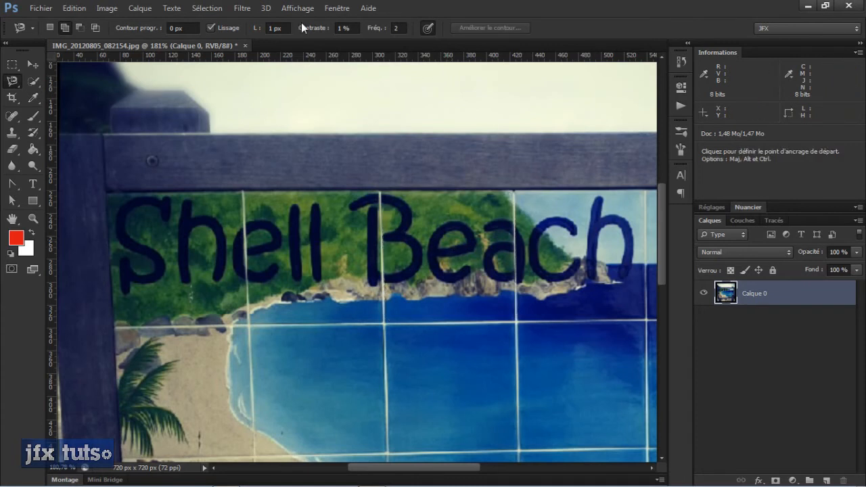
{"action": "left_click", "coordinate": [270, 28]}
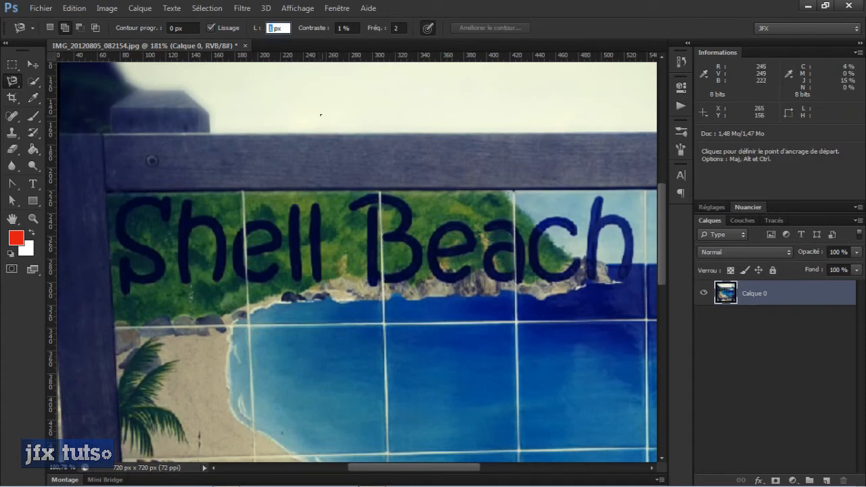
{"action": "left_click", "coordinate": [340, 28]}
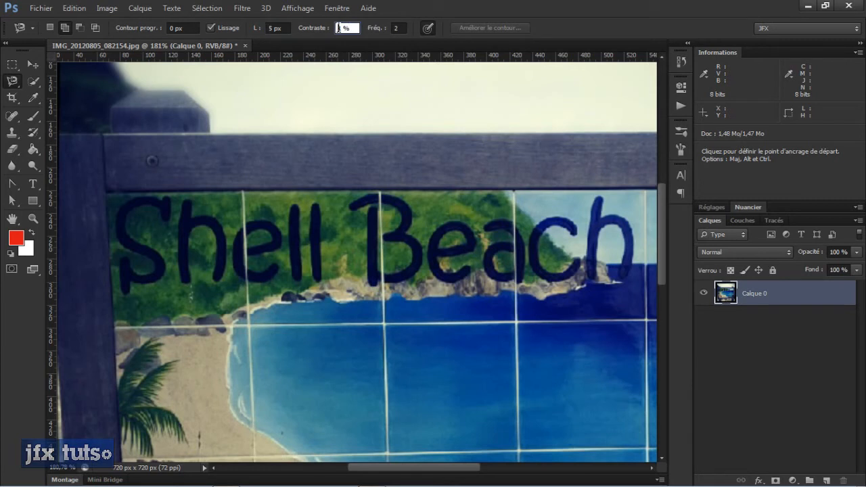
{"action": "left_click", "coordinate": [395, 27]}
{"action": "type", "text": "5"}
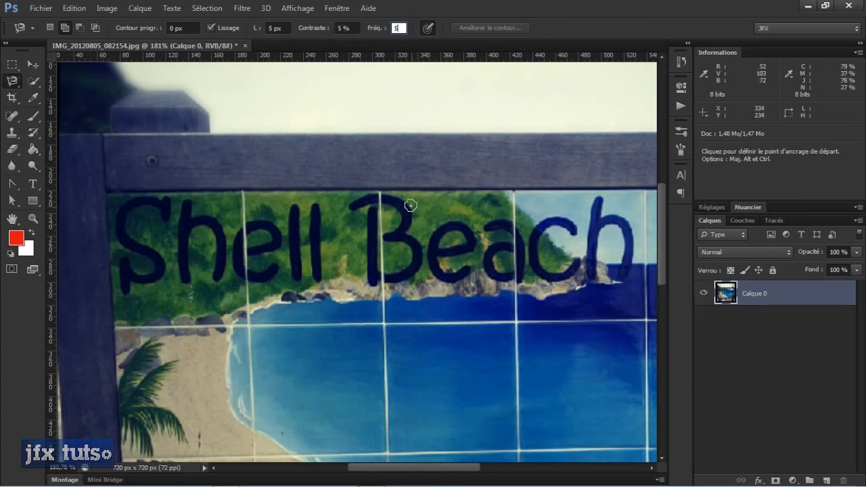
{"action": "left_click", "coordinate": [383, 197]}
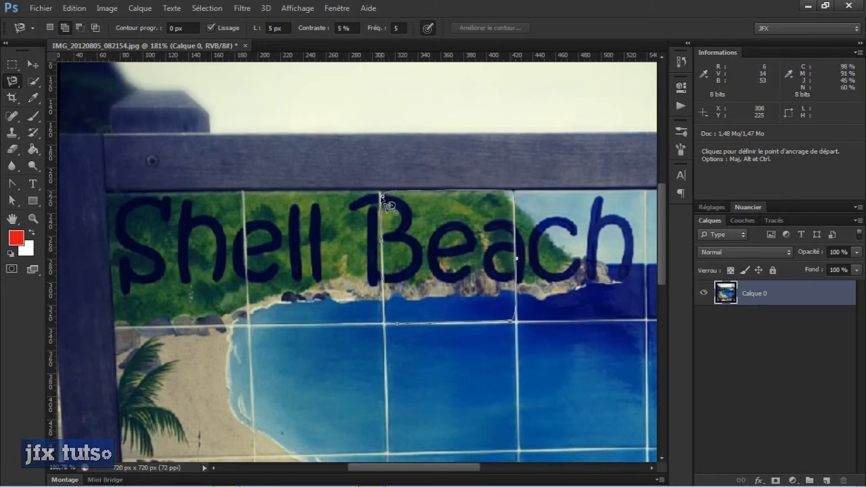
{"action": "left_click", "coordinate": [380, 195]}
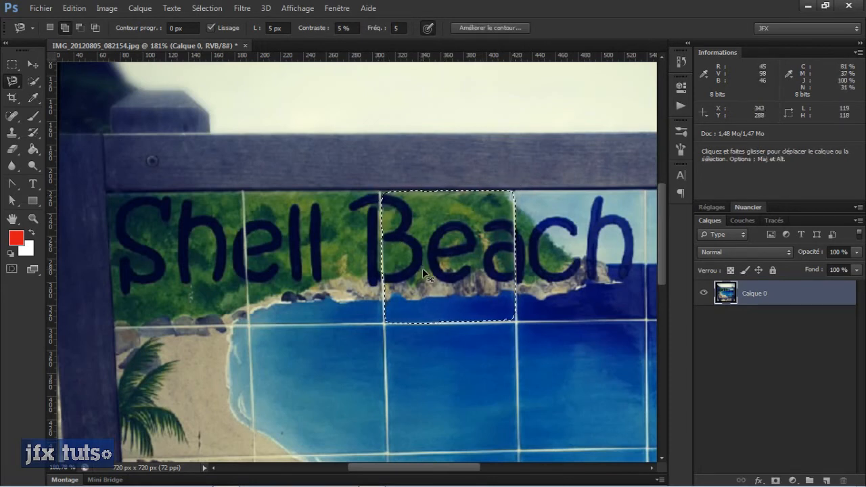
- Deselect the traced tile, and fully lock and unlock the layer Calque 0
{"action": "key", "text": "ctrl+d"}
{"action": "scroll", "coordinate": [418, 257], "scroll_direction": "down", "scroll_amount": 3}
{"action": "scroll", "coordinate": [411, 326], "scroll_direction": "up", "scroll_amount": 2}
{"action": "scroll", "coordinate": [412, 326], "scroll_direction": "down", "scroll_amount": 5}
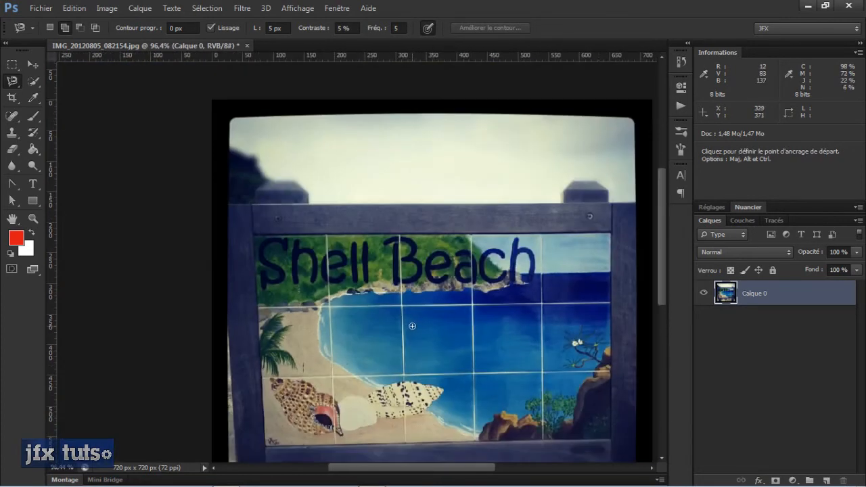
{"action": "scroll", "coordinate": [411, 326], "scroll_direction": "up", "scroll_amount": 4}
{"action": "scroll", "coordinate": [411, 327], "scroll_direction": "down", "scroll_amount": 3}
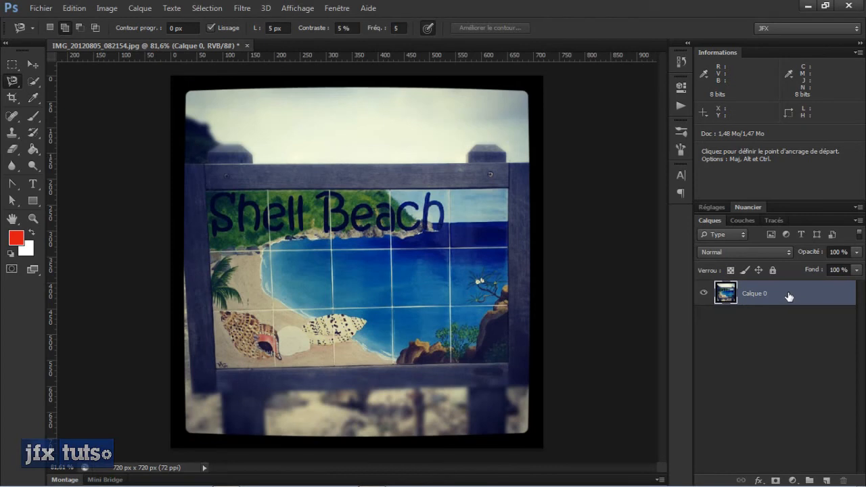
{"action": "mouse_move", "coordinate": [787, 296]}
{"action": "left_mouse_down"}
{"action": "mouse_move", "coordinate": [816, 357]}
{"action": "mouse_move", "coordinate": [812, 474]}
{"action": "mouse_move", "coordinate": [793, 297]}
{"action": "left_mouse_up"}
{"action": "left_click", "coordinate": [772, 270]}
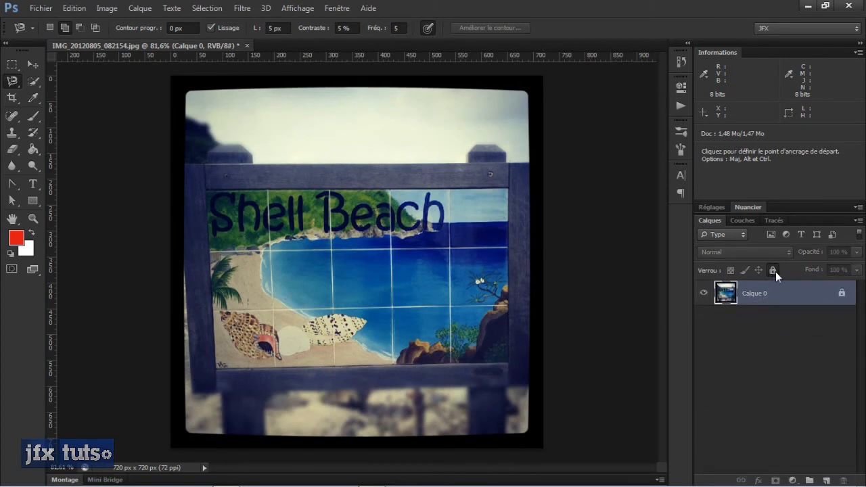
{"action": "left_click", "coordinate": [774, 271]}
{"action": "left_click", "coordinate": [774, 271]}
- Select a rectangle about 278 by 160 px over the lettering and the bay with the Rectangular Marquee
{"action": "key", "text": "ctrl"}
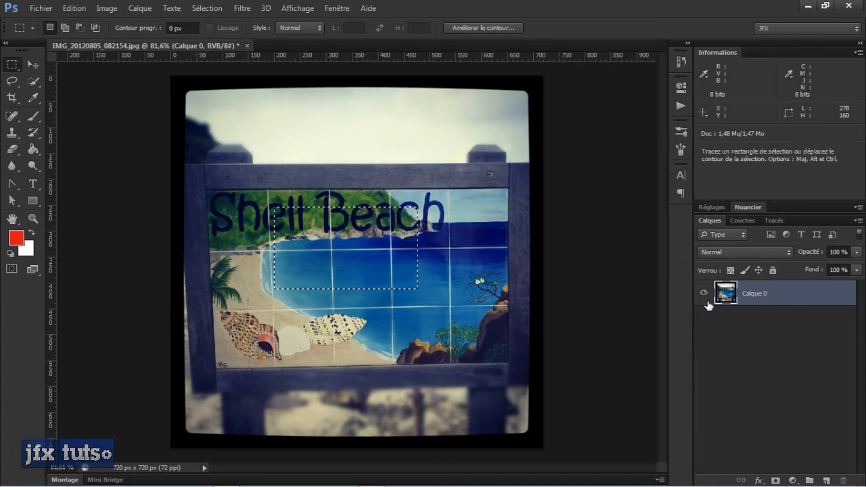
{"action": "scroll", "coordinate": [420, 285], "scroll_direction": "up", "scroll_amount": 3}
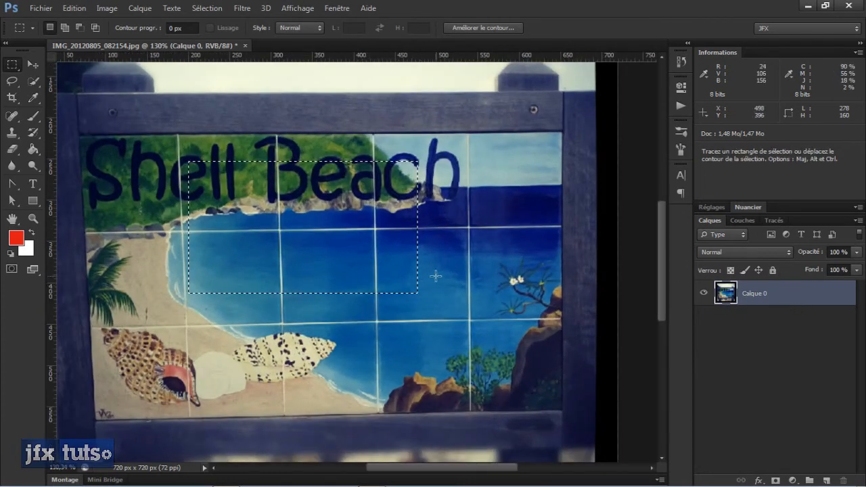
{"action": "scroll", "coordinate": [443, 323], "scroll_direction": "down", "scroll_amount": 3}
{"action": "scroll", "coordinate": [443, 322], "scroll_direction": "up", "scroll_amount": 3}
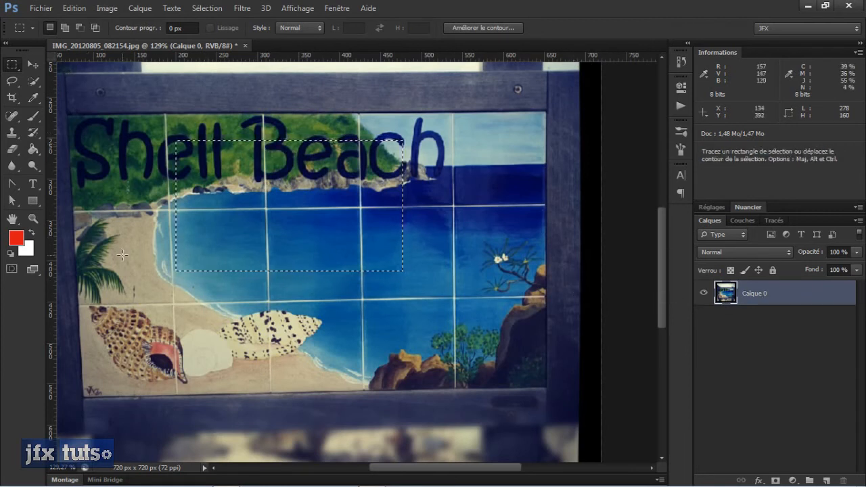
- Examine the content options in the Fill dialog for the rectangular selection, and cancel the fill
{"action": "left_click", "coordinate": [31, 62]}
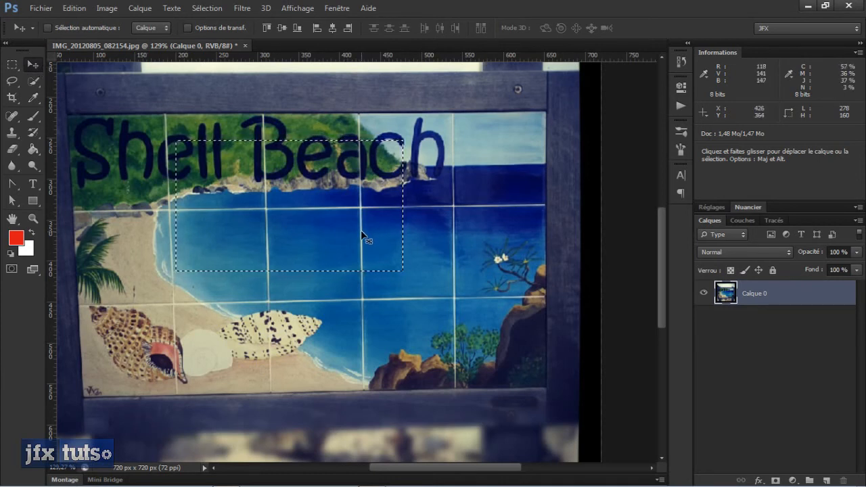
{"action": "key", "text": "shift+F5"}
{"action": "left_click_drag", "start_coordinate": [352, 174], "coordinate": [481, 93]}
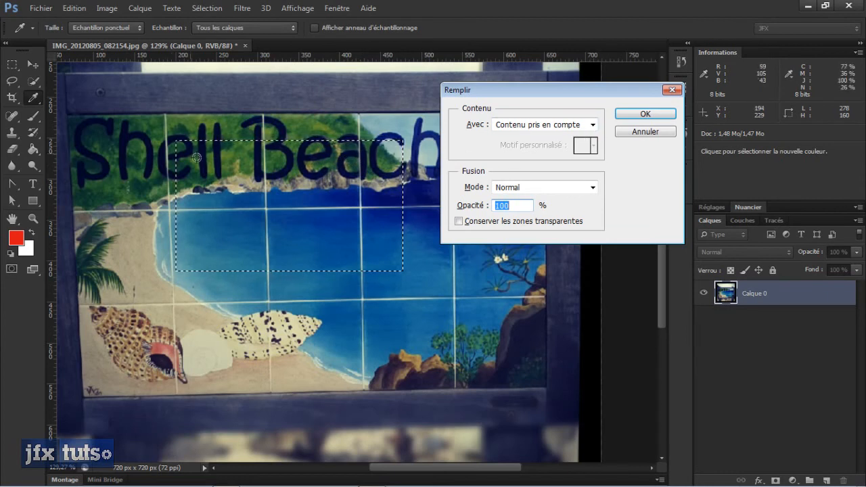
{"action": "left_click", "coordinate": [592, 125]}
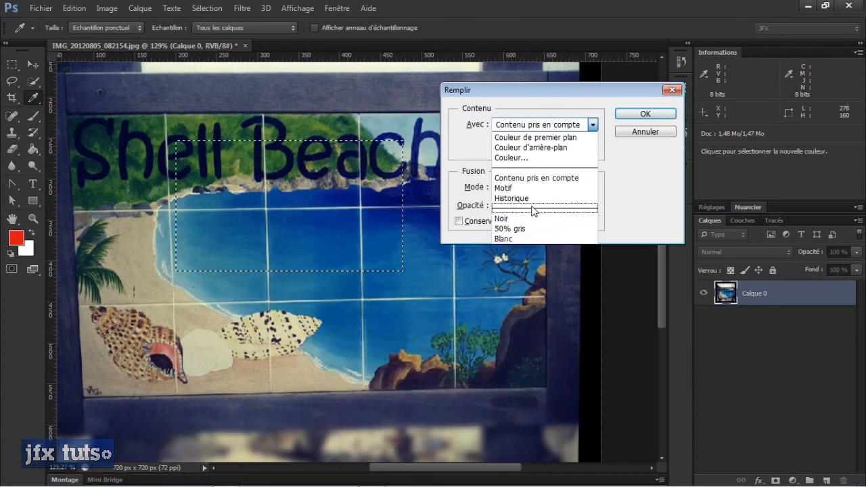
{"action": "left_click", "coordinate": [649, 140]}
{"action": "left_click", "coordinate": [650, 133]}
{"action": "key", "text": "v"}
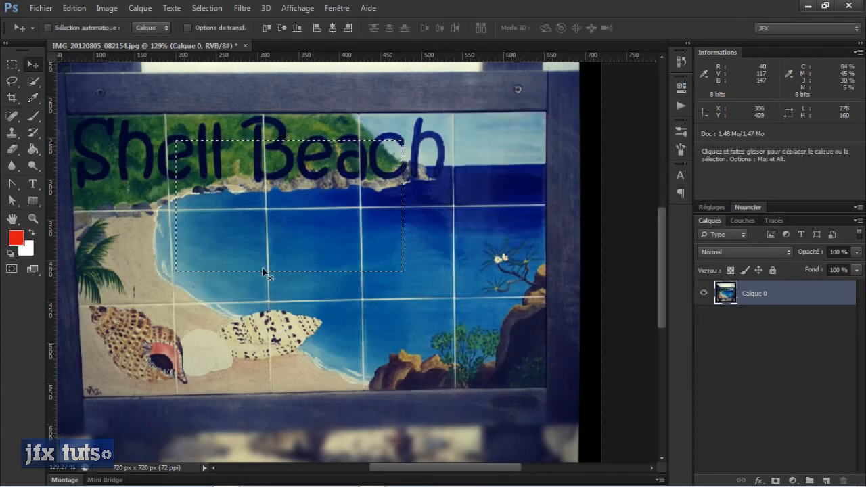
- Deselect and draw a rectangular marquee about 34 by 69 px around the "ll" in "Shell"
{"action": "key", "text": "ctrl+d"}
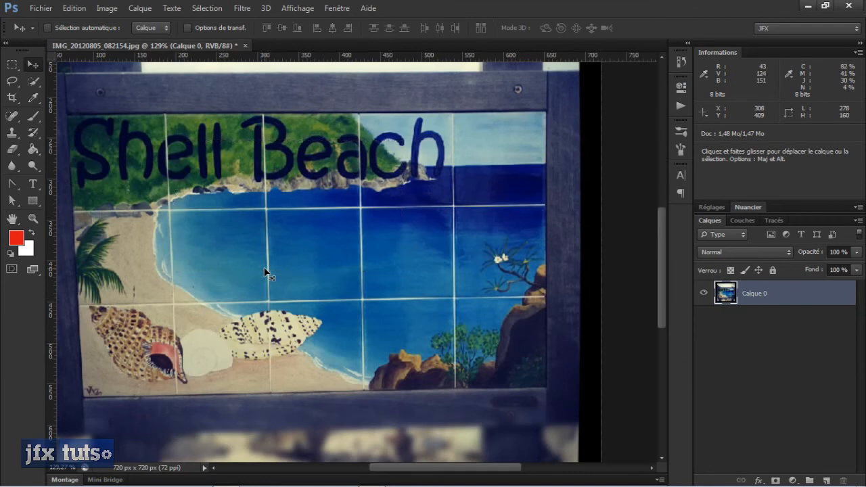
{"action": "scroll", "coordinate": [225, 264], "scroll_direction": "down", "scroll_amount": 4}
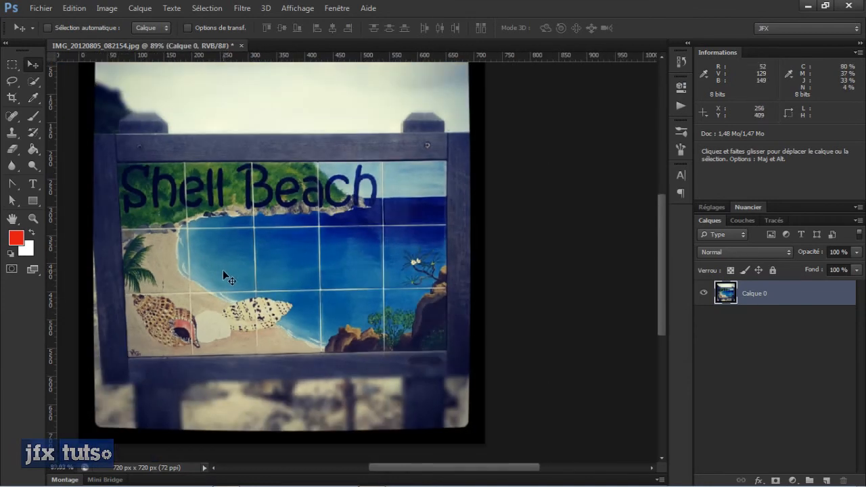
{"action": "scroll", "coordinate": [222, 270], "scroll_direction": "up", "scroll_amount": 5}
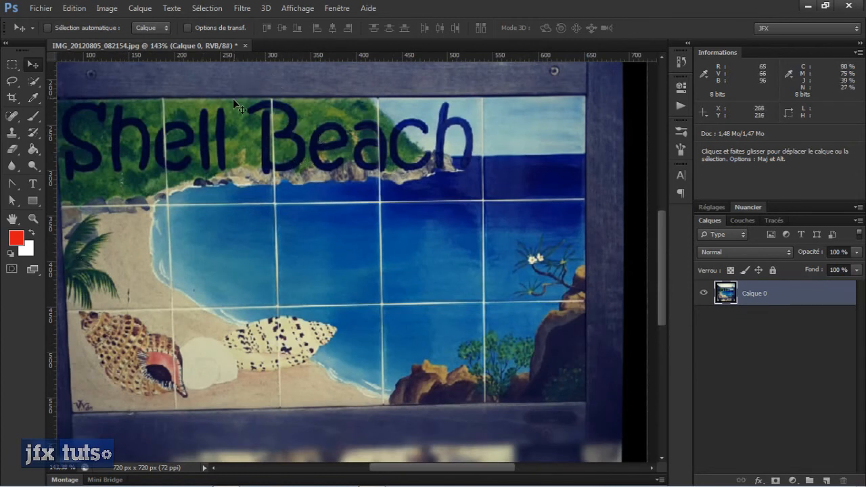
{"action": "key", "text": "m"}
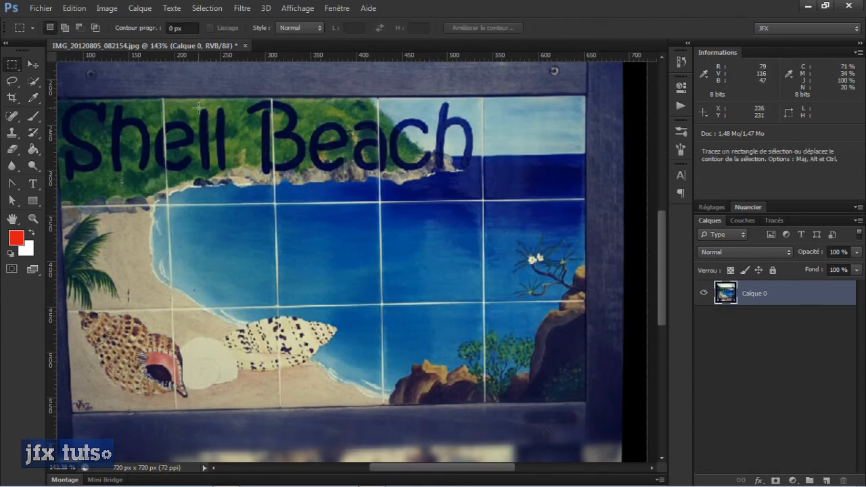
{"action": "left_click_drag", "start_coordinate": [198, 108], "coordinate": [229, 169]}
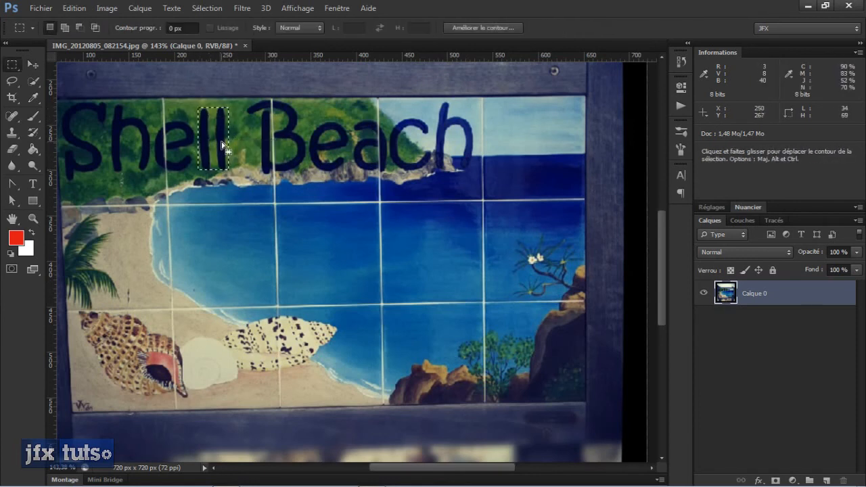
- Fill the selection around the "ll" in "Shell" with the content-aware option at 100% opacity, and deselect
{"action": "key", "text": "shift+F5"}
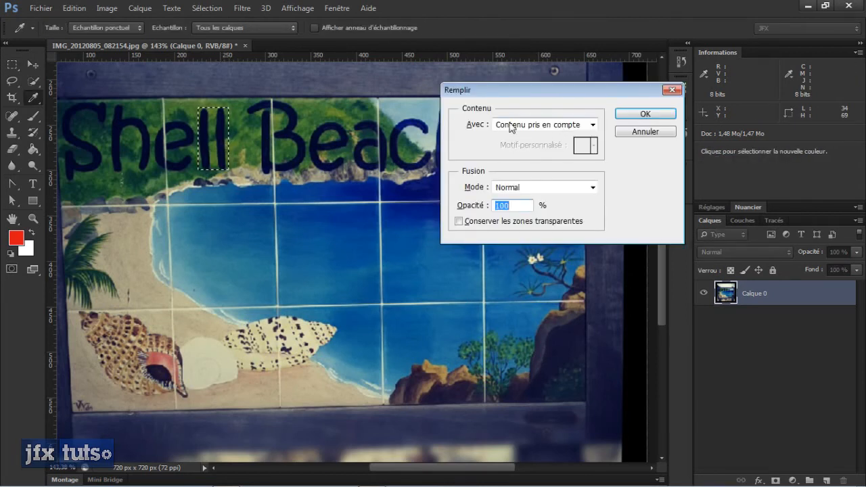
{"action": "left_click", "coordinate": [646, 114]}
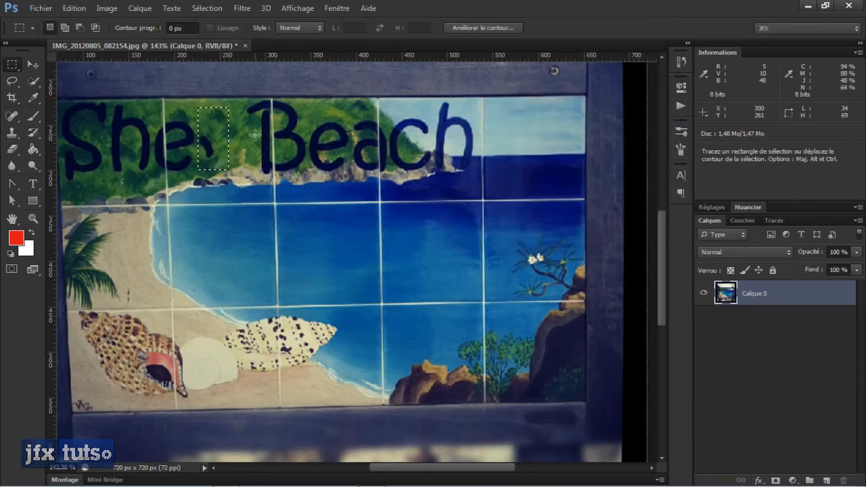
{"action": "key", "text": "ctrl+d"}
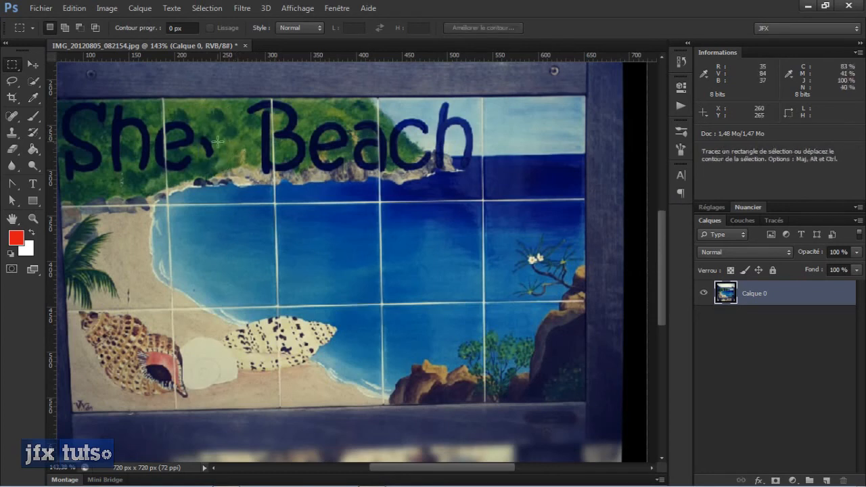
- Select the leftover dark mark after "She" with a marquee about 24 by 31 px, fill it content-aware, and deselect
{"action": "left_click_drag", "start_coordinate": [197, 133], "coordinate": [218, 160]}
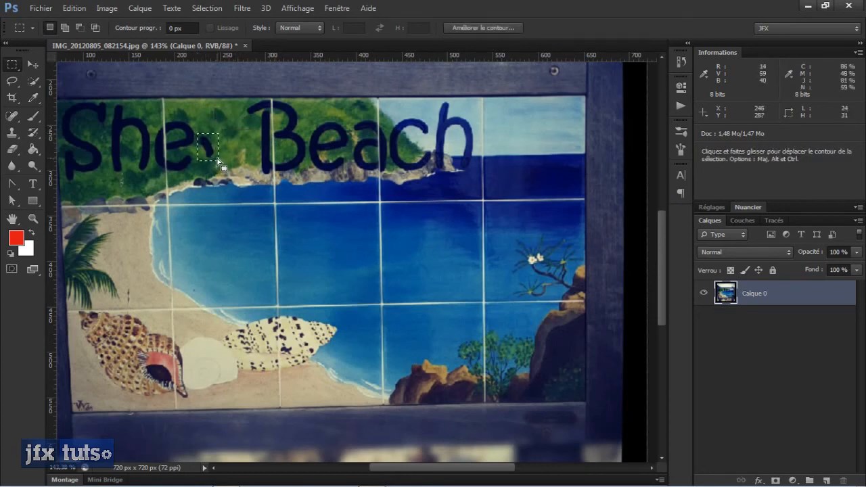
{"action": "key", "text": "shift+F5"}
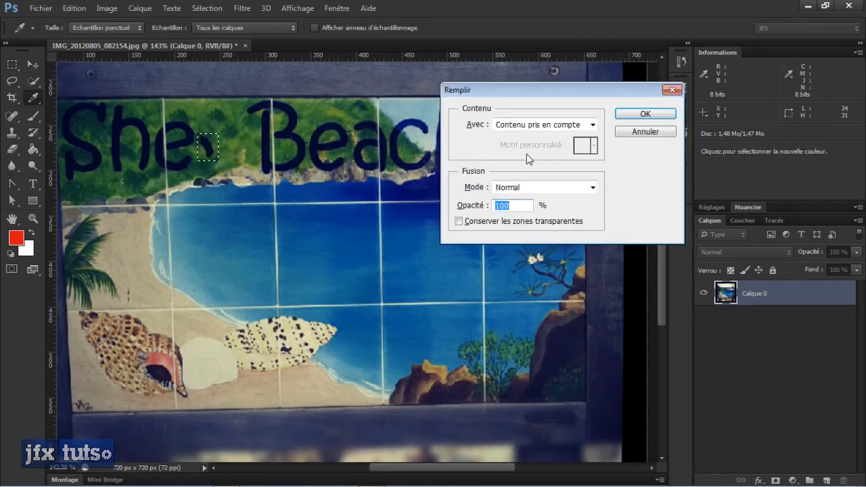
{"action": "left_click", "coordinate": [632, 113]}
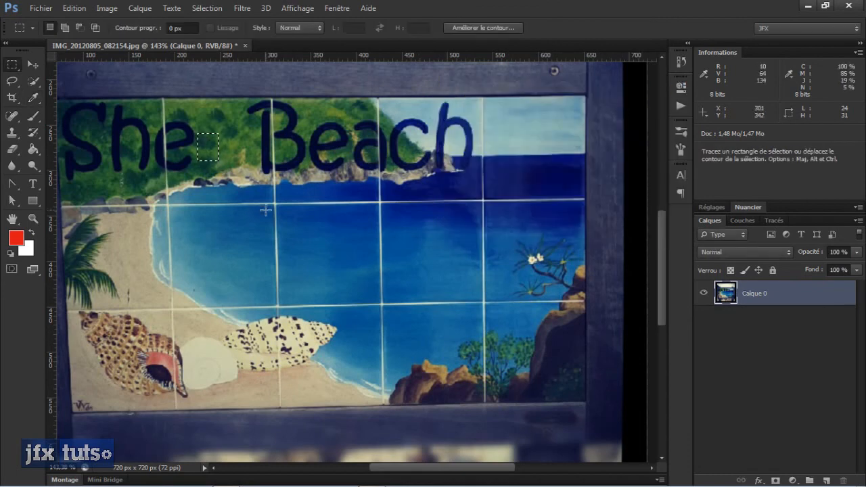
{"action": "key", "text": "ctrl+d"}
- Draw a rectangular marquee about 201 by 75 px around the word "She" on the green hillside
{"action": "key", "text": "ctrl+0"}
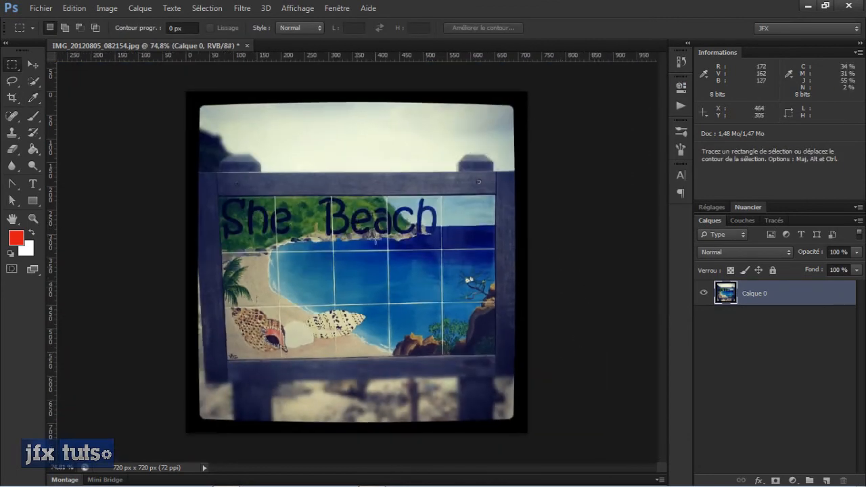
{"action": "scroll", "coordinate": [374, 238], "scroll_direction": "up", "scroll_amount": 8}
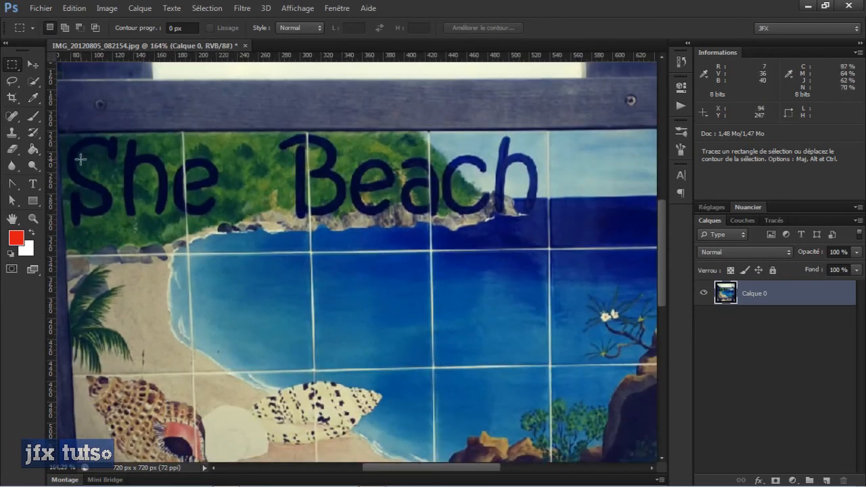
{"action": "left_click_drag", "start_coordinate": [61, 137], "coordinate": [268, 216]}
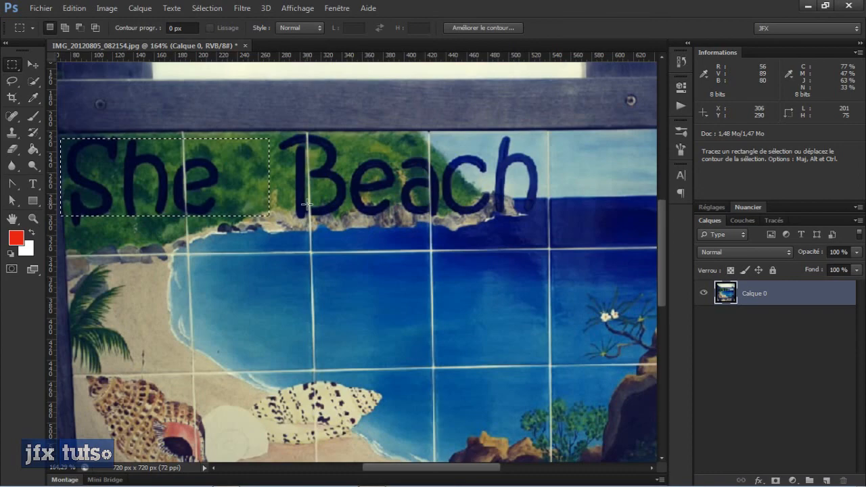
{"action": "key", "text": "ctrl"}
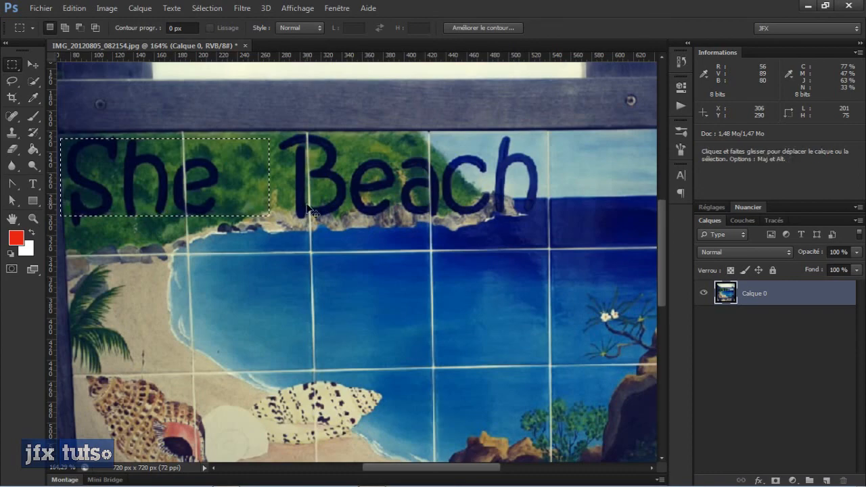